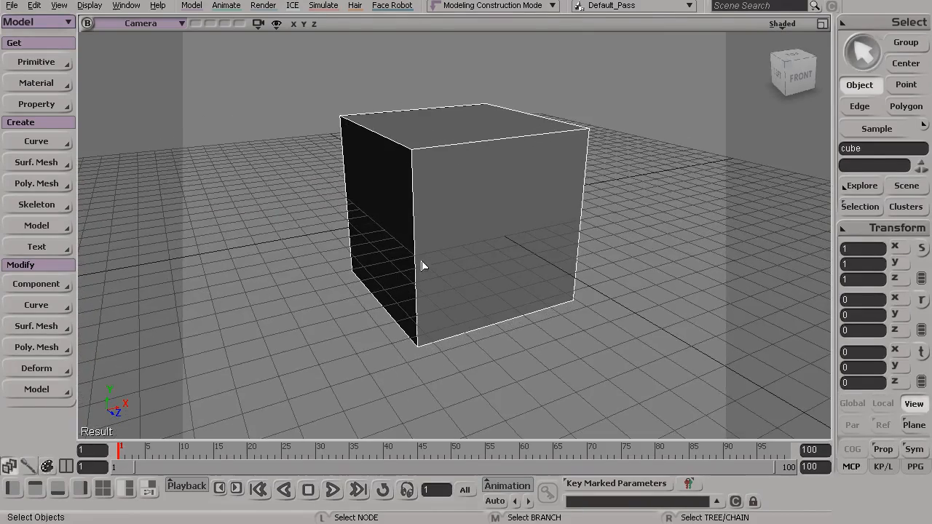
Select all of the cube's edges and apply Bevel Components to them.
key(s)
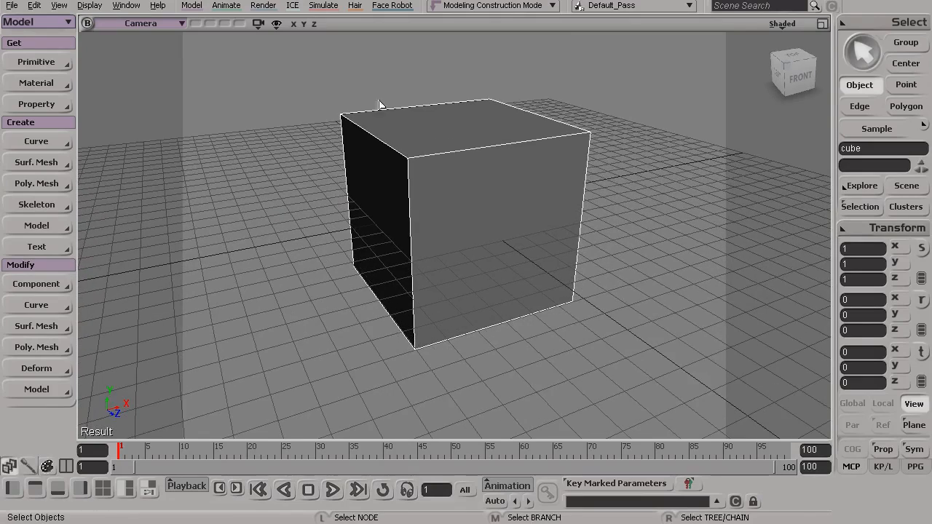
key(s)
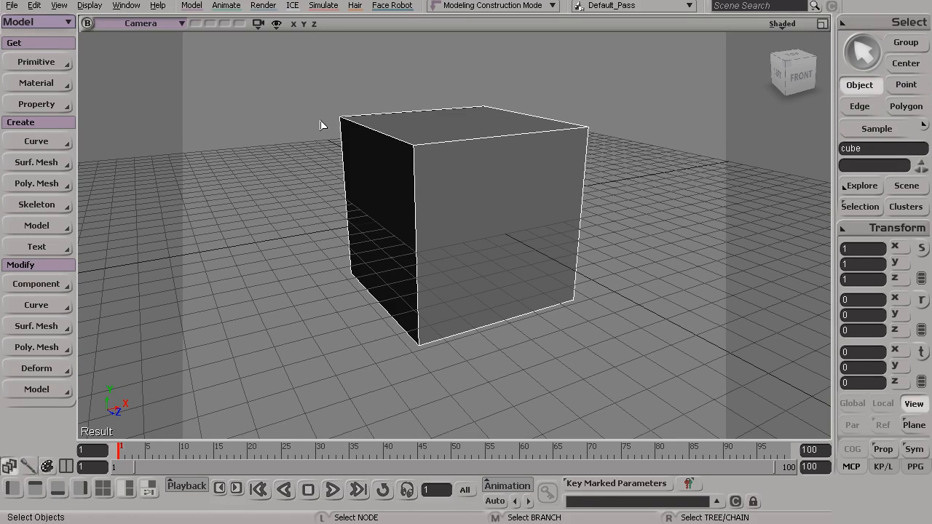
key(e)
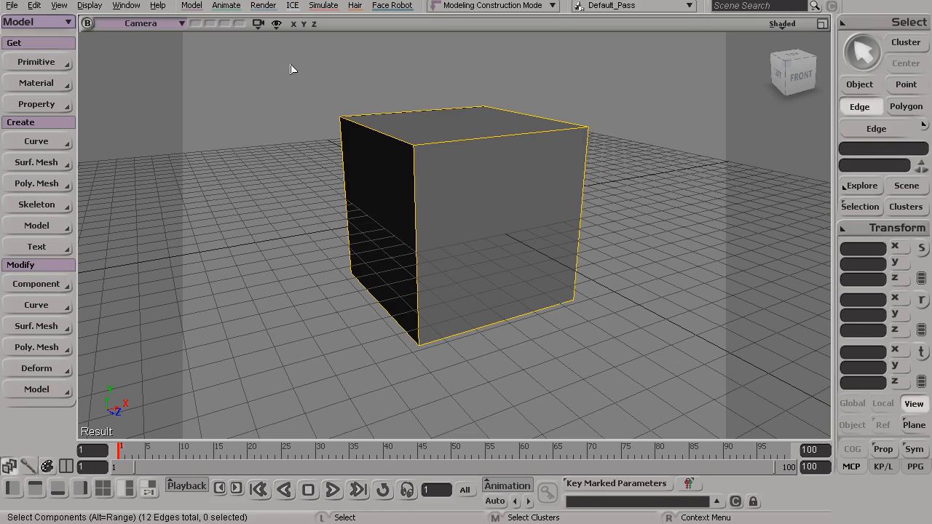
drag(281, 73, 632, 374)
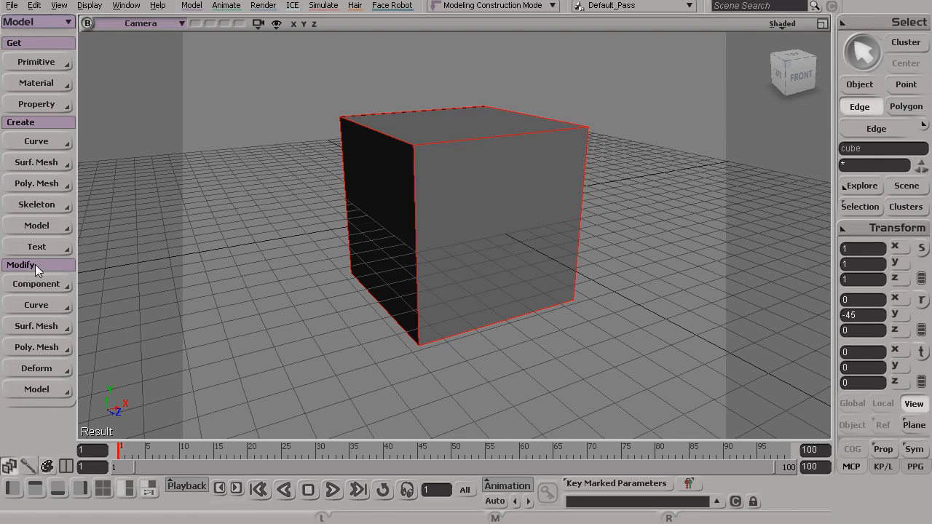
click(23, 348)
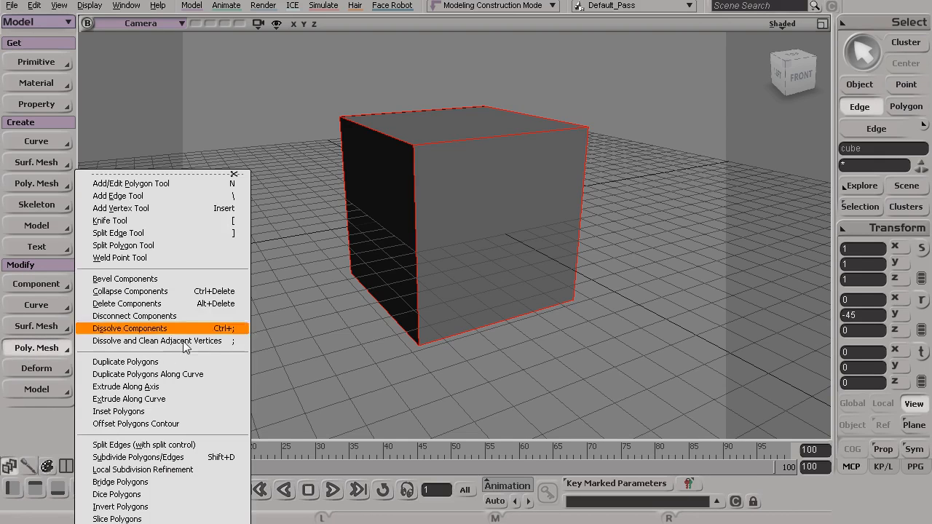
click(173, 278)
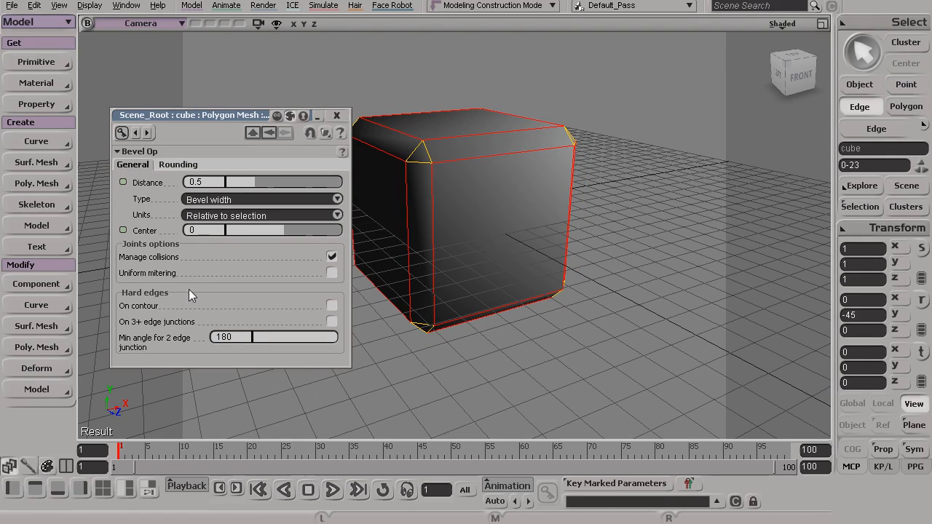
Set the bevel distance to 0.226 and adjust its rounding so the cube's edges are smoothly rounded.
drag(209, 115, 599, 77)
drag(646, 143, 630, 149)
click(567, 127)
click(538, 127)
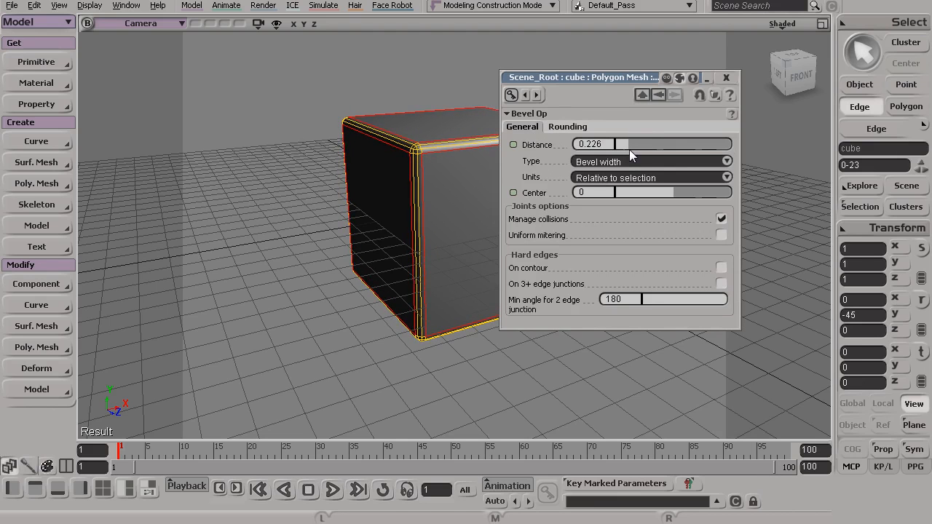
click(730, 75)
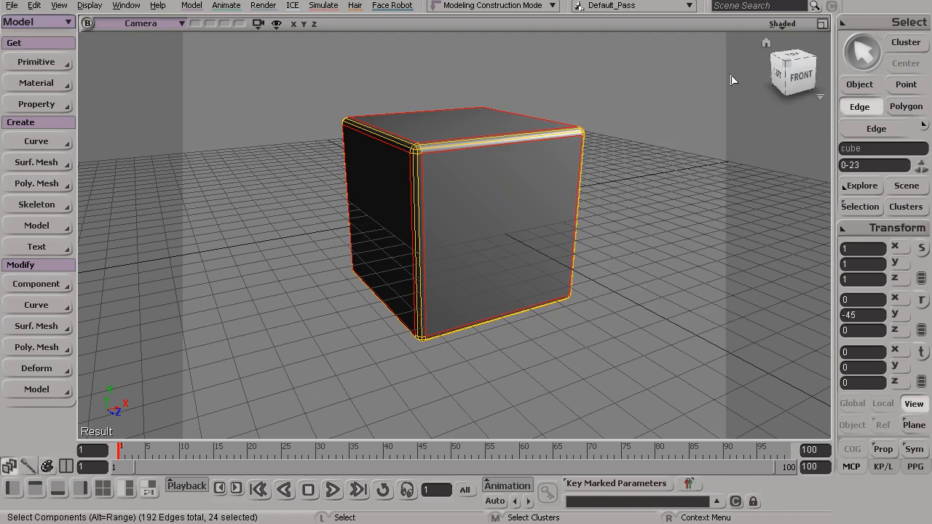
key(space)
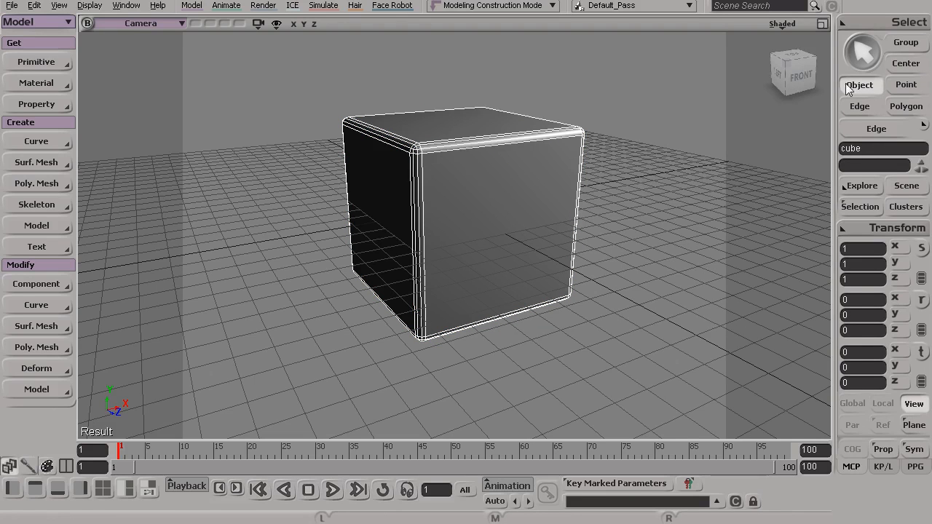
Examine the rounded edges of the beveled cube from several angles, both deselected and selected.
key(s)
drag(629, 152, 551, 294)
click(624, 330)
key(s)
drag(554, 329, 473, 323)
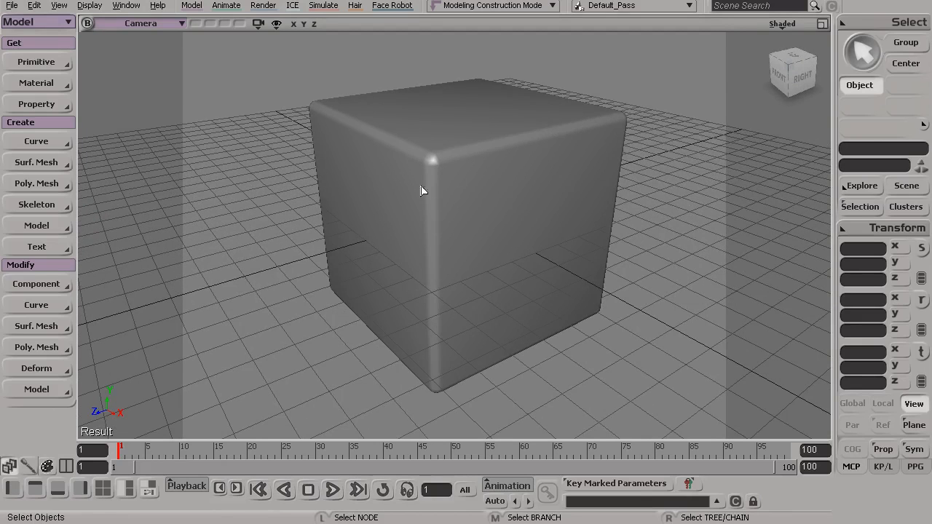
click(450, 165)
drag(460, 198, 422, 214)
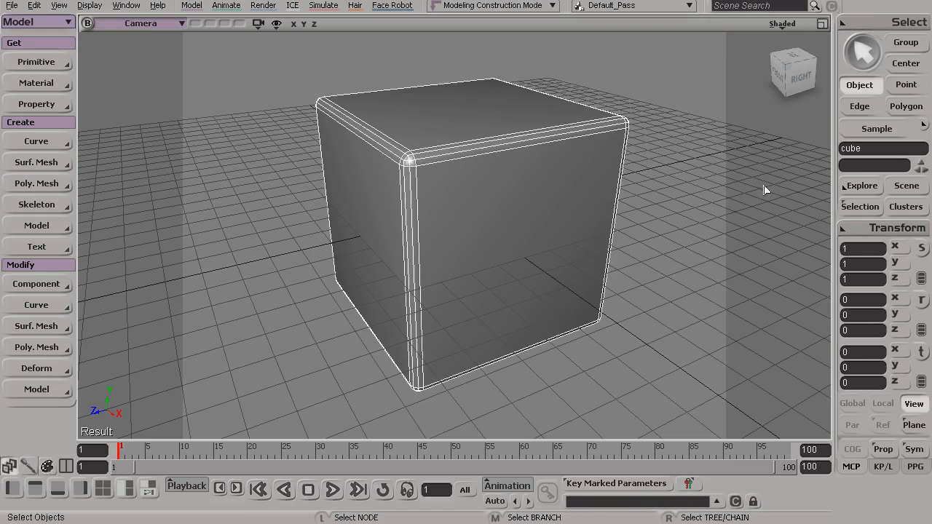
Reopen the Bevel Op from the cube's operator stack, set its distance to 0.126 and adjust its rounding.
click(860, 208)
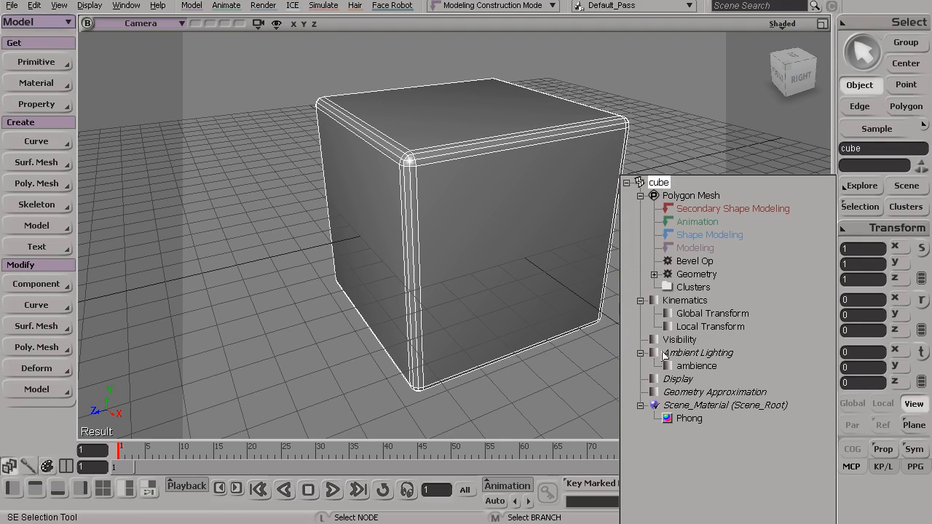
click(694, 261)
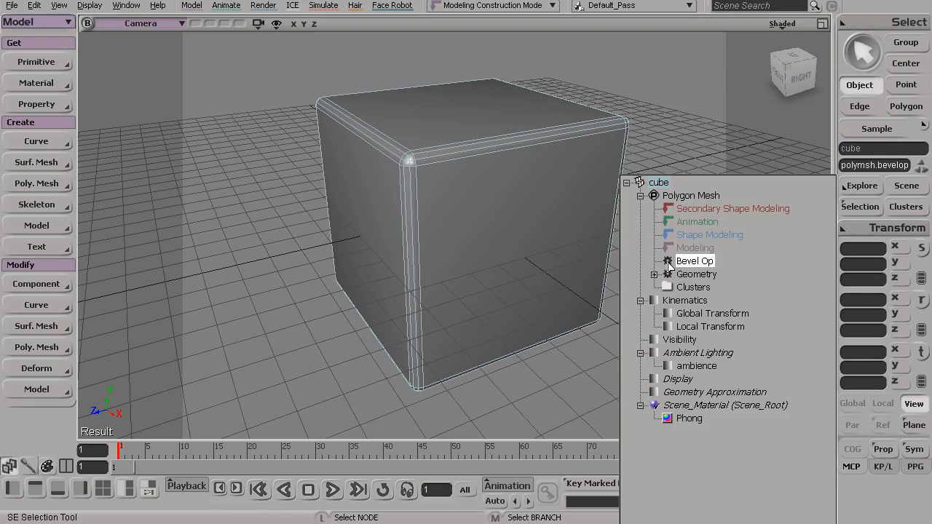
click(667, 263)
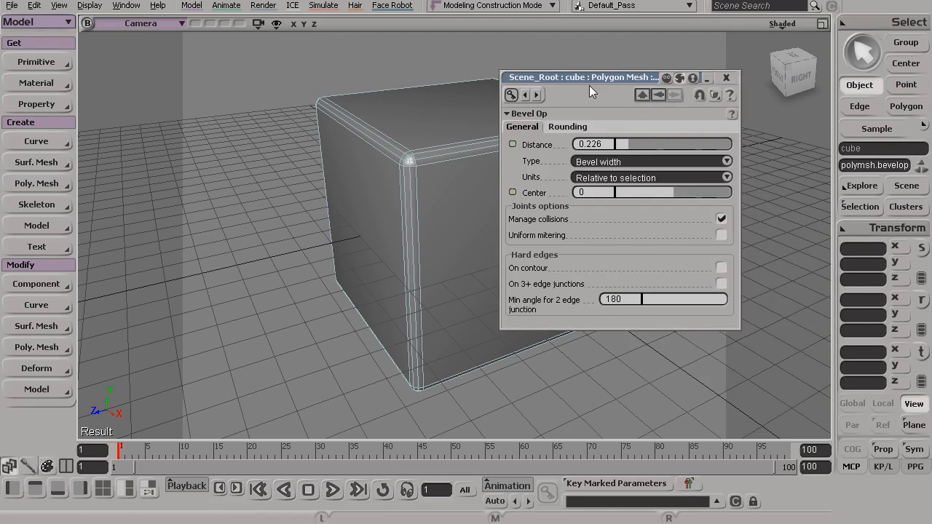
drag(589, 76, 657, 102)
mouse_move(696, 170)
mouse_down()
mouse_move(720, 174)
mouse_move(693, 178)
mouse_move(723, 178)
mouse_move(689, 176)
mouse_move(719, 169)
mouse_move(690, 174)
mouse_up()
click(635, 152)
click(591, 152)
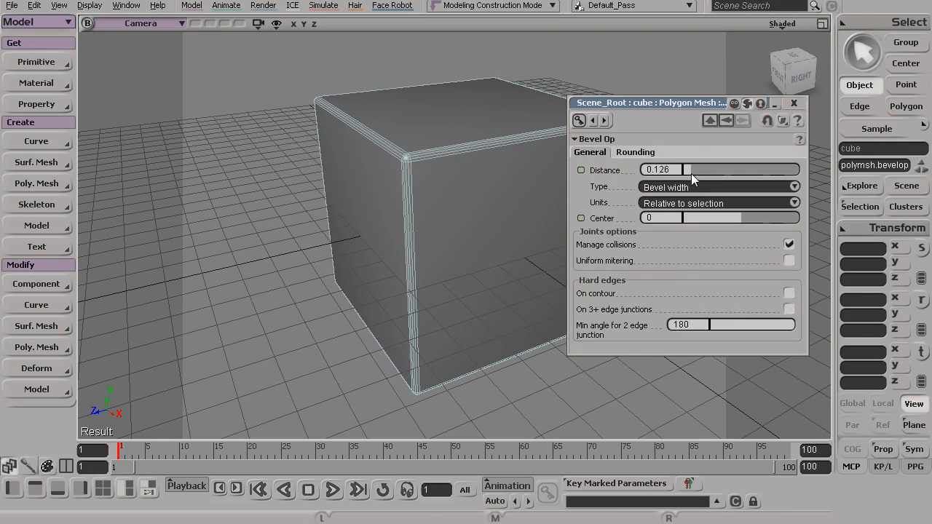
click(794, 103)
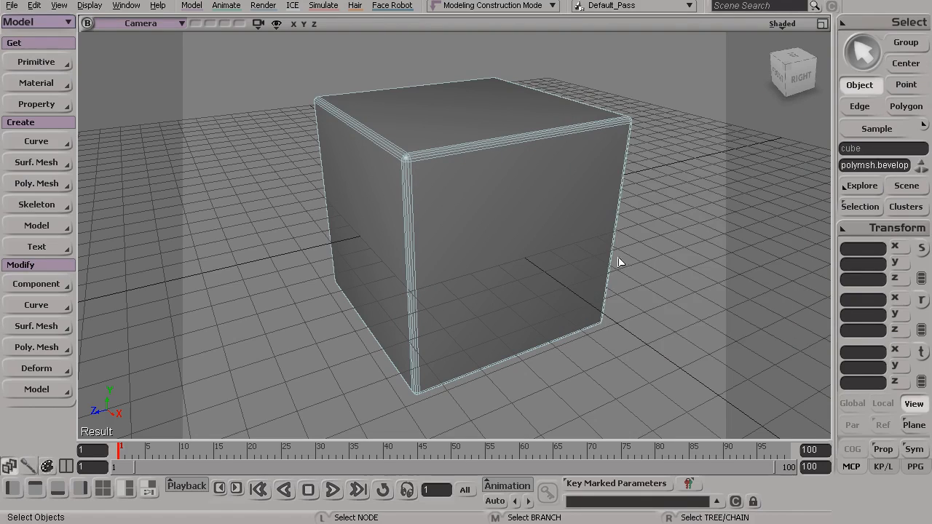
Examine the narrower bevel on the cube from several sides, deselecting and reselecting the cube.
click(517, 227)
key(s)
drag(587, 277, 528, 265)
drag(647, 244, 652, 260)
key(s)
drag(653, 261, 481, 275)
key(space)
click(491, 272)
key(space)
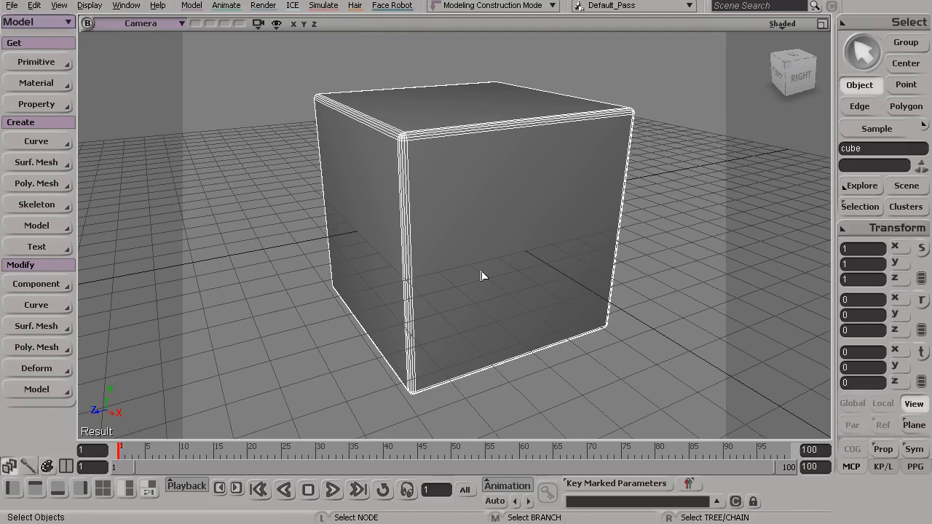
key(s)
drag(496, 234, 519, 262)
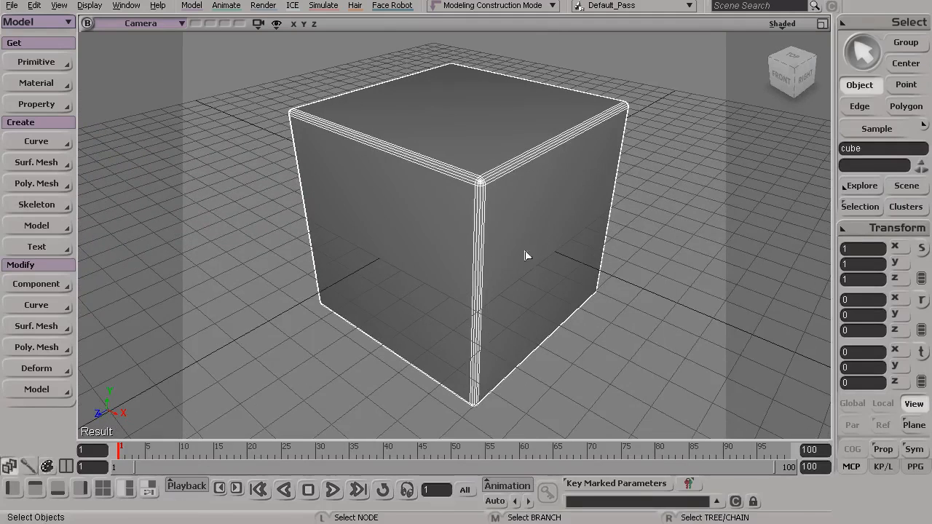
Review the operators in the selected cube's operator stack and check its corners from a lower angle.
click(852, 206)
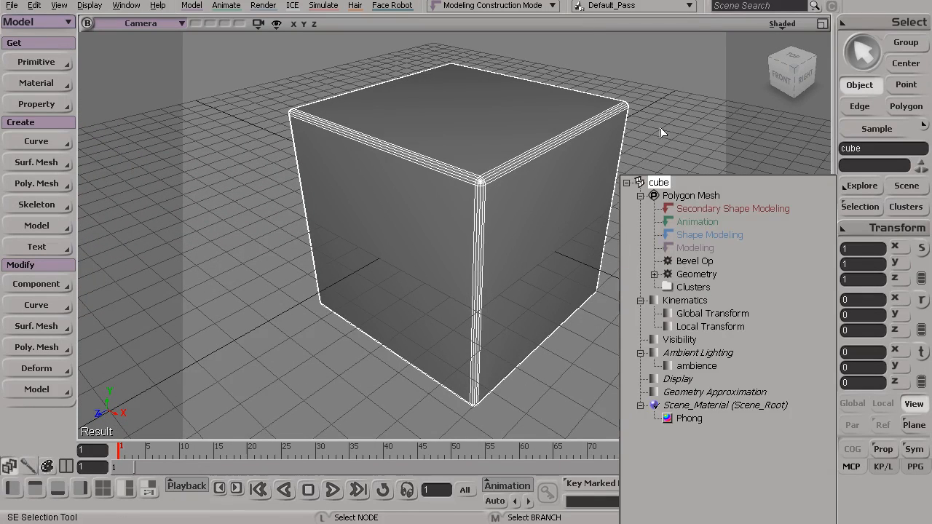
key(s)
drag(637, 175, 578, 175)
key(s)
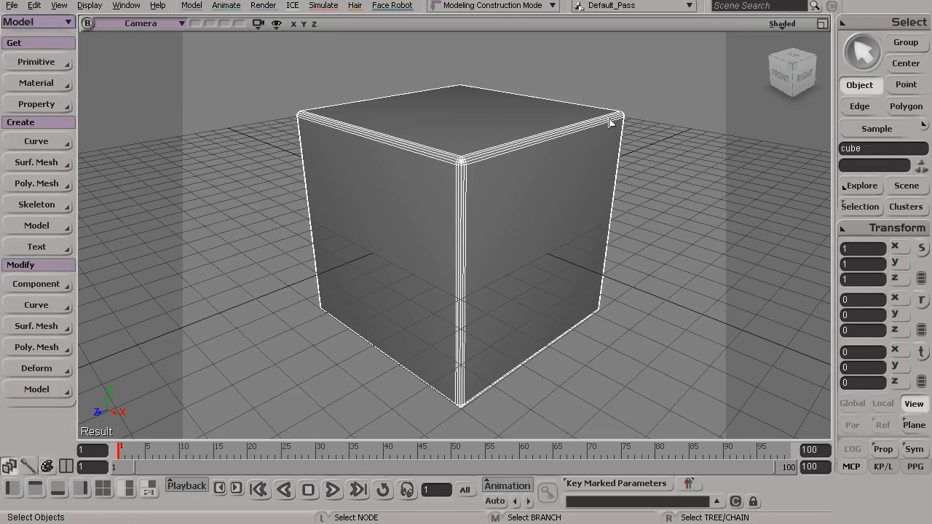
Select the points of the cube's top back-right corner and move them down to about 1.939 in Y.
key(t)
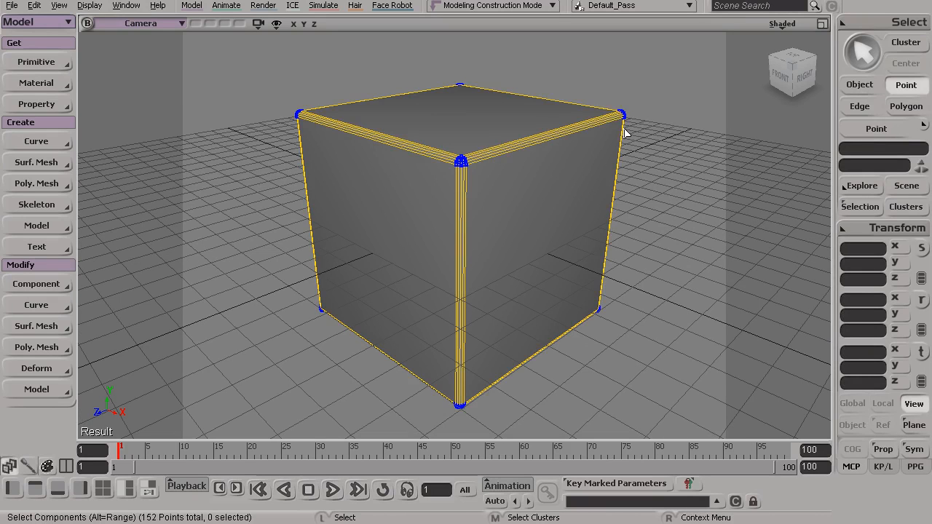
drag(655, 96, 624, 121)
key(v)
drag(630, 38, 624, 100)
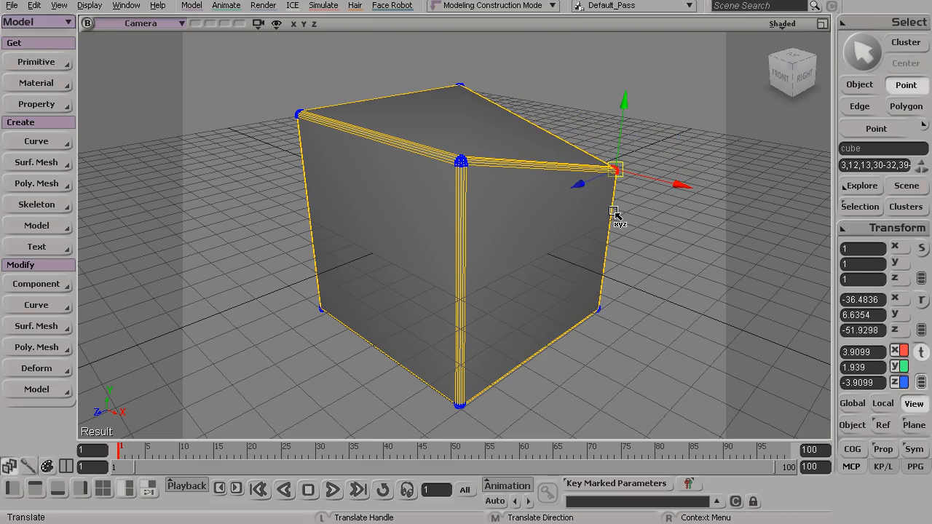
key(space)
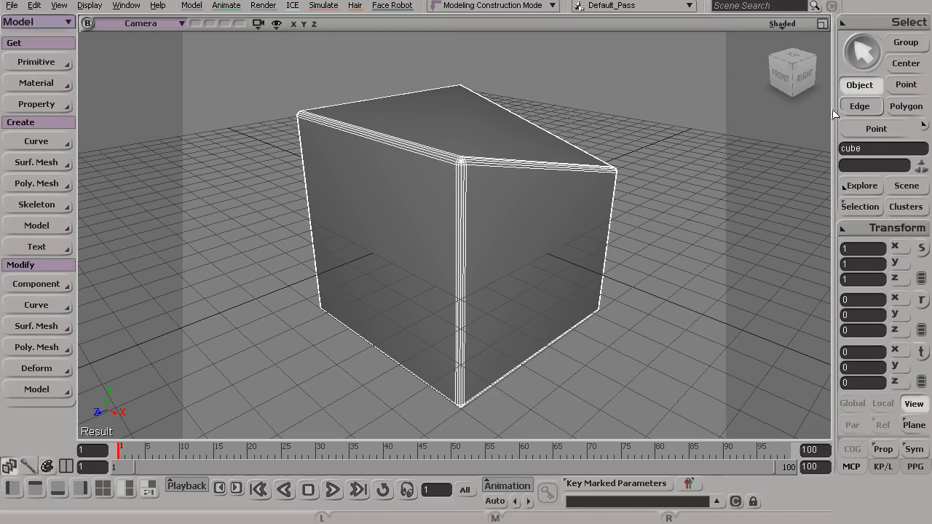
Inspect the MoveComponent operator above the Bevel Op in the cube's operator stack.
click(860, 207)
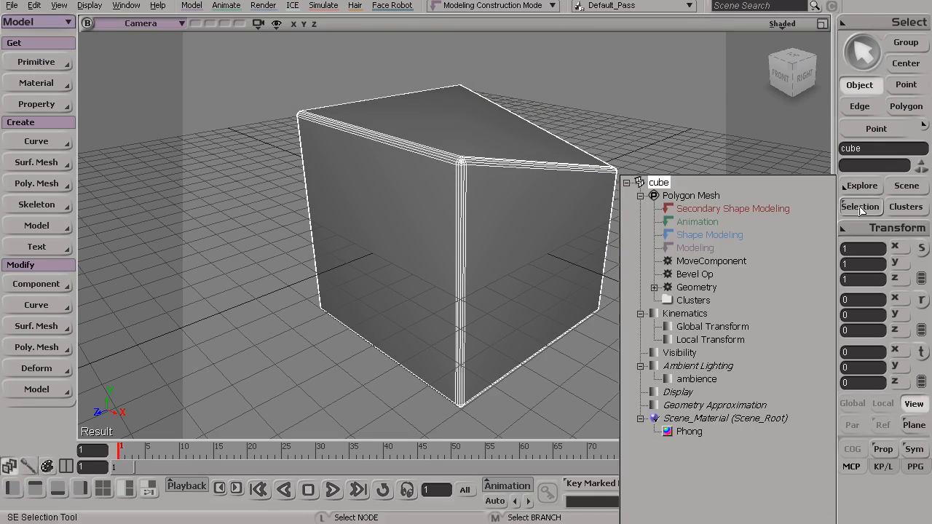
click(723, 262)
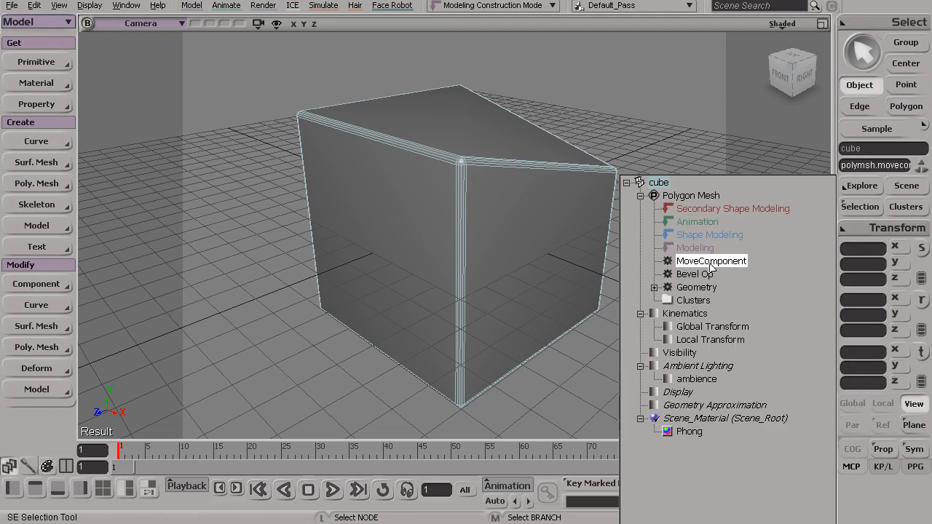
click(489, 221)
Select the points of the cube's top front-left corner and move them down to about 2.185 in Y.
key(s)
mouse_move(490, 220)
mouse_down()
mouse_move(455, 225)
mouse_move(476, 226)
mouse_up()
key(space)
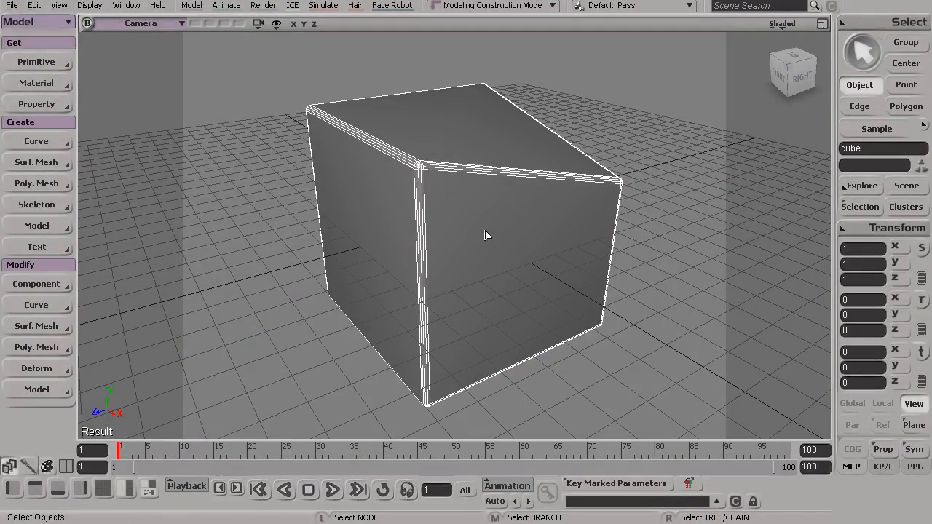
key(t)
drag(275, 79, 334, 146)
key(v)
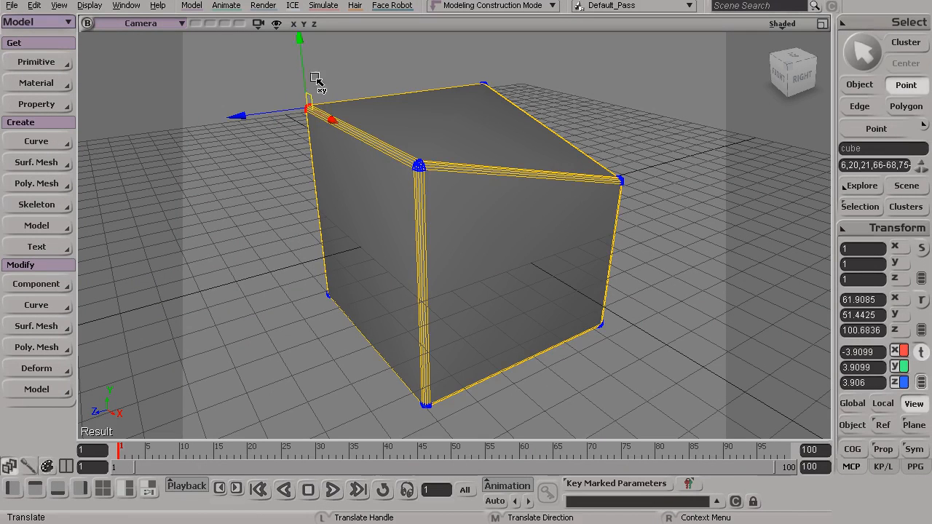
drag(300, 42, 299, 87)
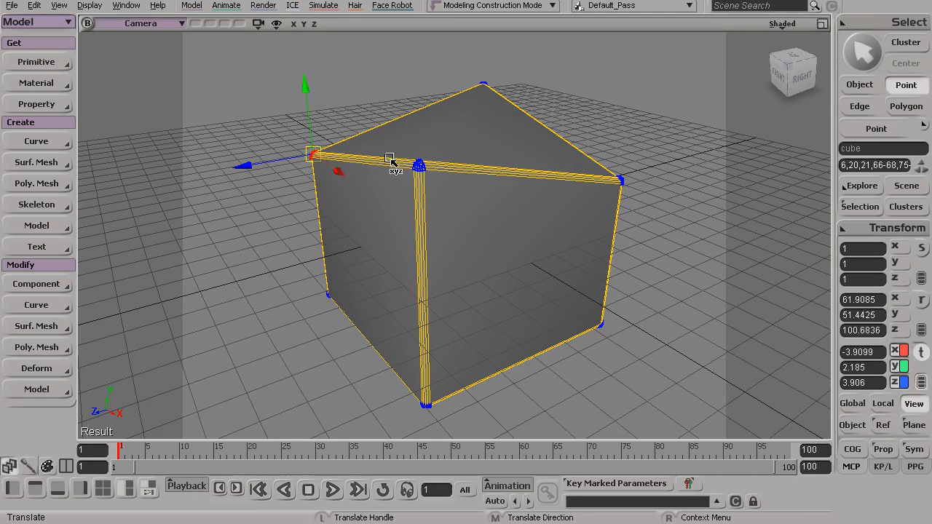
key(space)
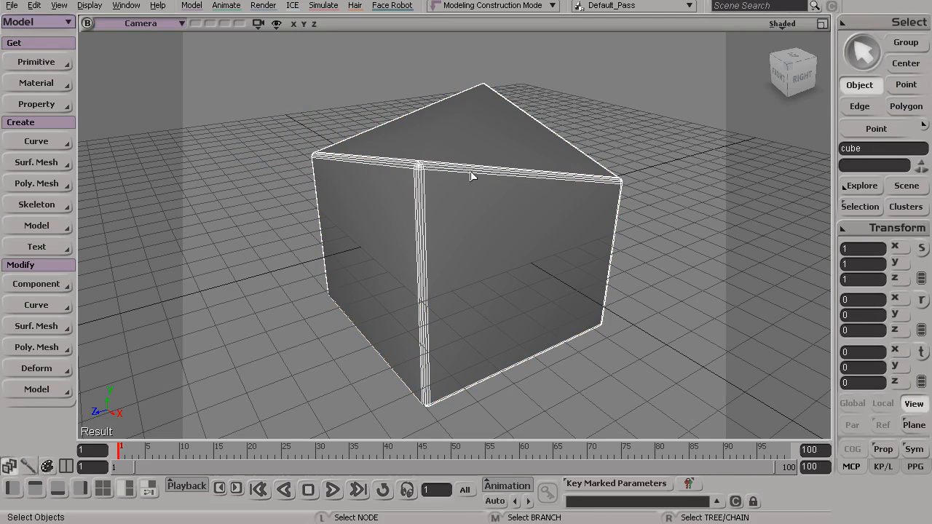
Expand the MoveComponent group in the cube's operator stack to inspect the individual move operators.
click(857, 207)
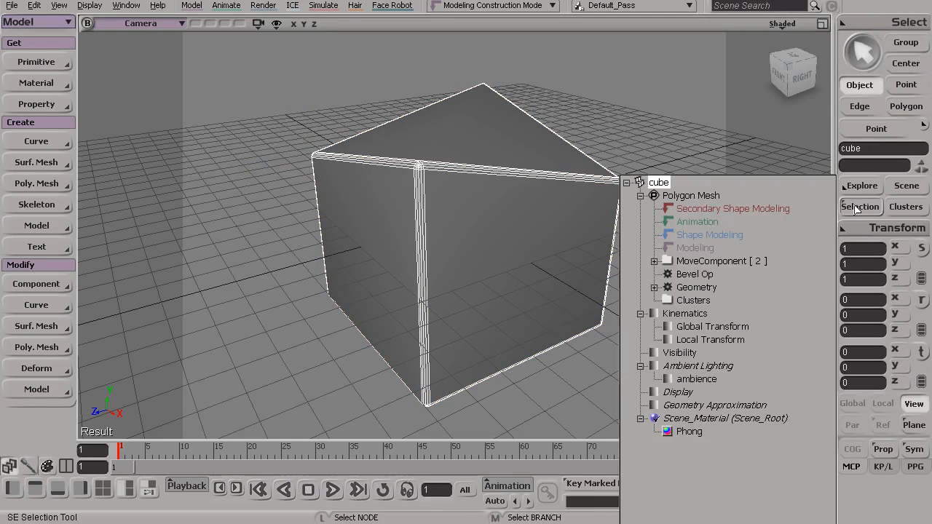
click(728, 262)
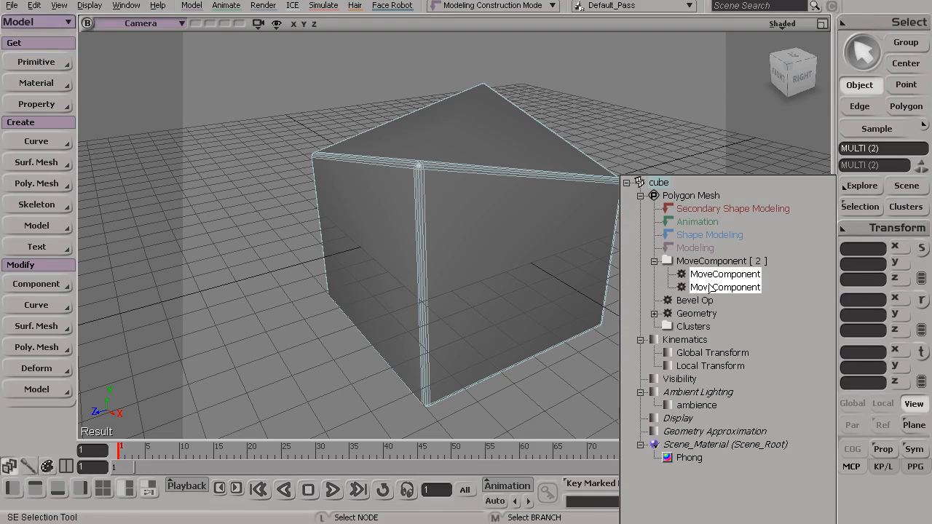
key(s)
drag(531, 250, 523, 273)
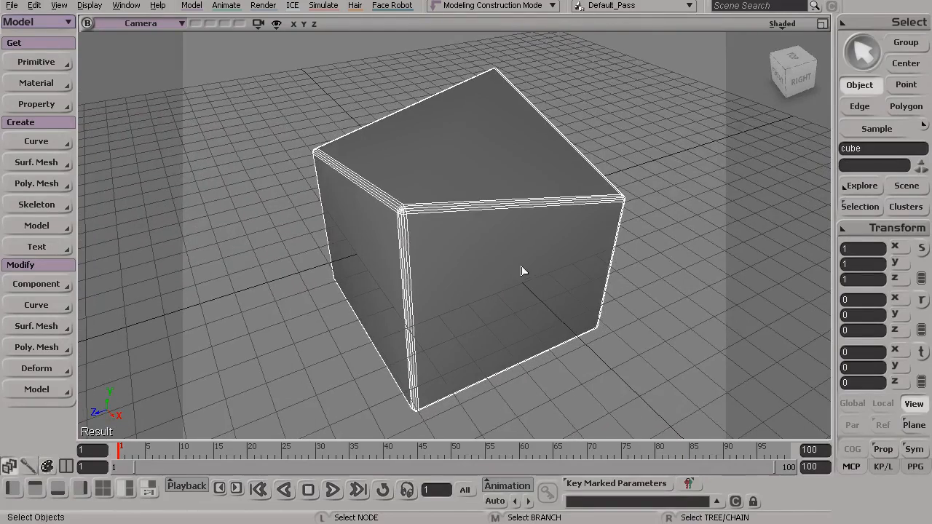
Review the deformed cube from several angles and examine the MoveComponent, Bevel and Geometry entries in its operator stack.
key(s)
drag(471, 100, 476, 98)
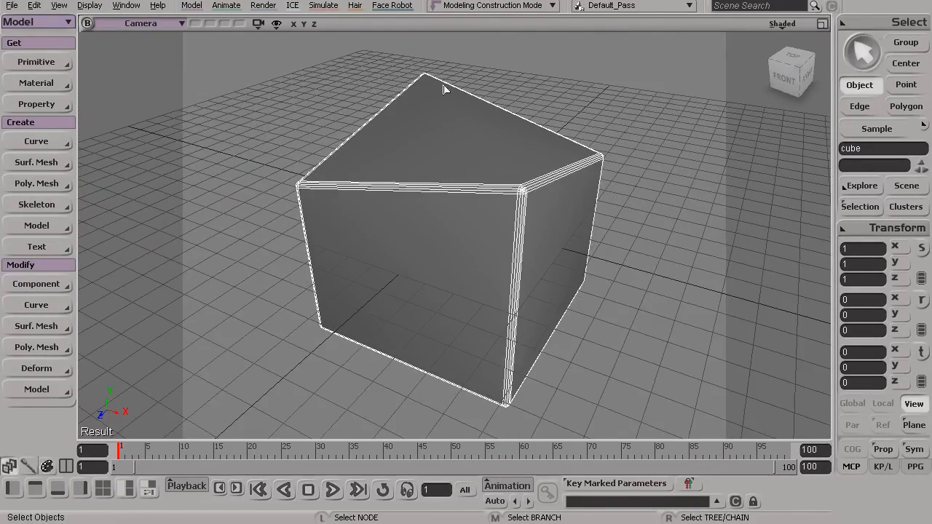
key(s)
drag(501, 244, 500, 227)
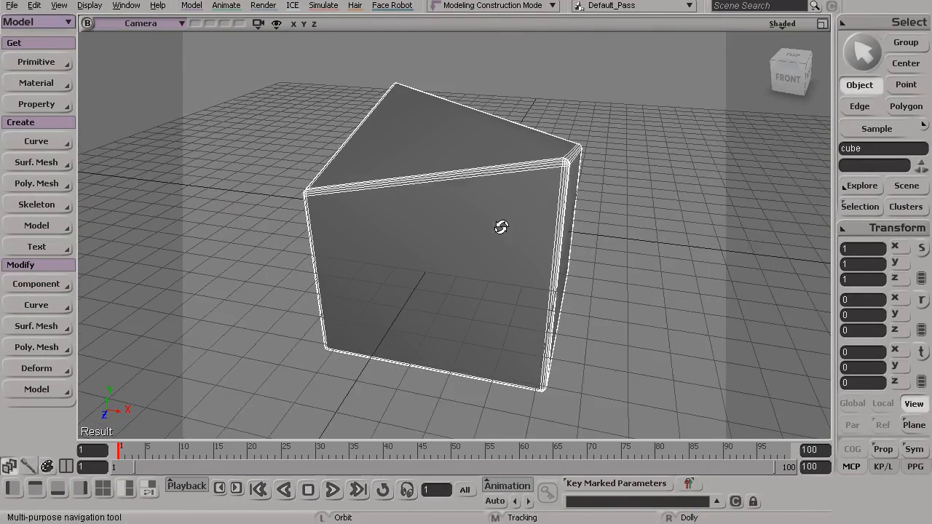
click(860, 206)
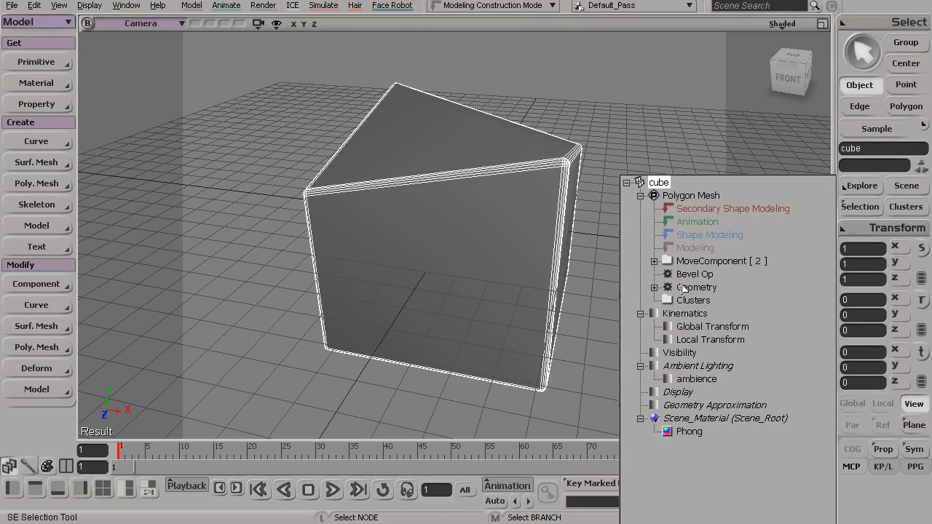
key(s)
drag(617, 209, 610, 247)
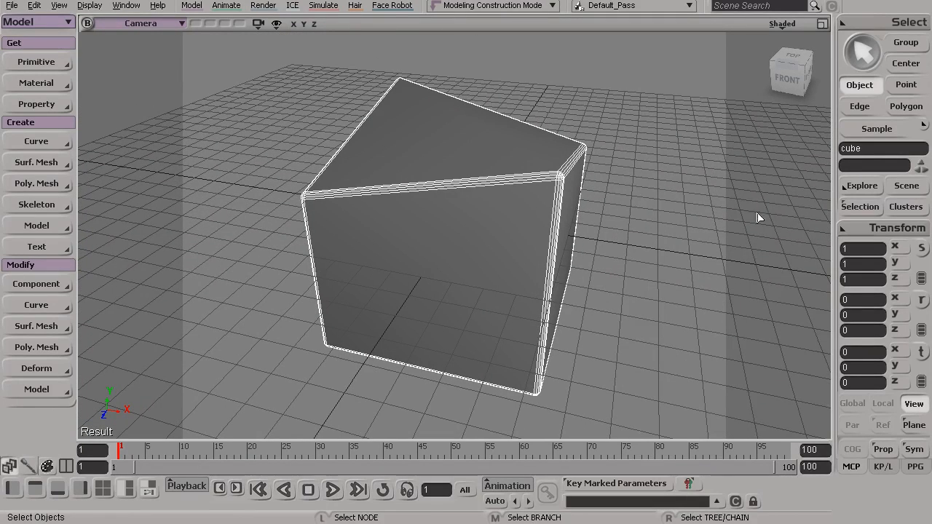
click(843, 206)
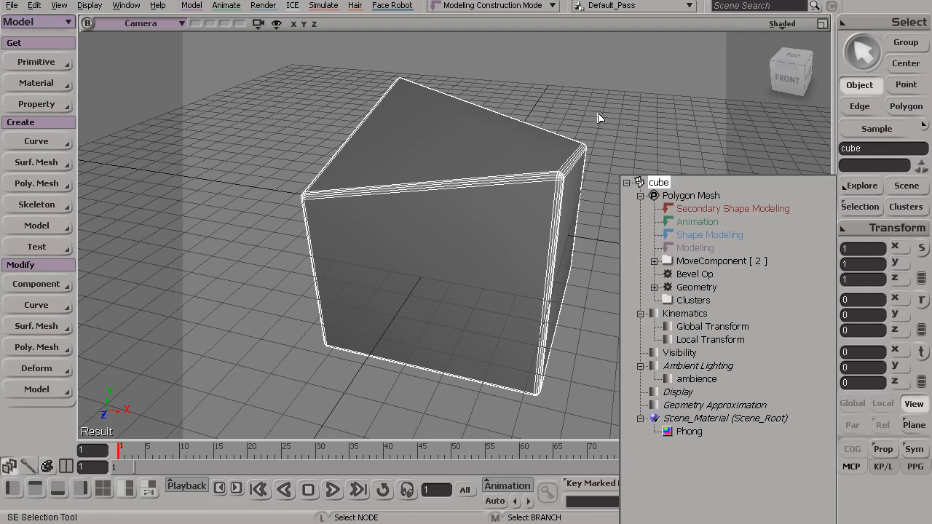
key(s)
drag(593, 239, 506, 227)
key(s)
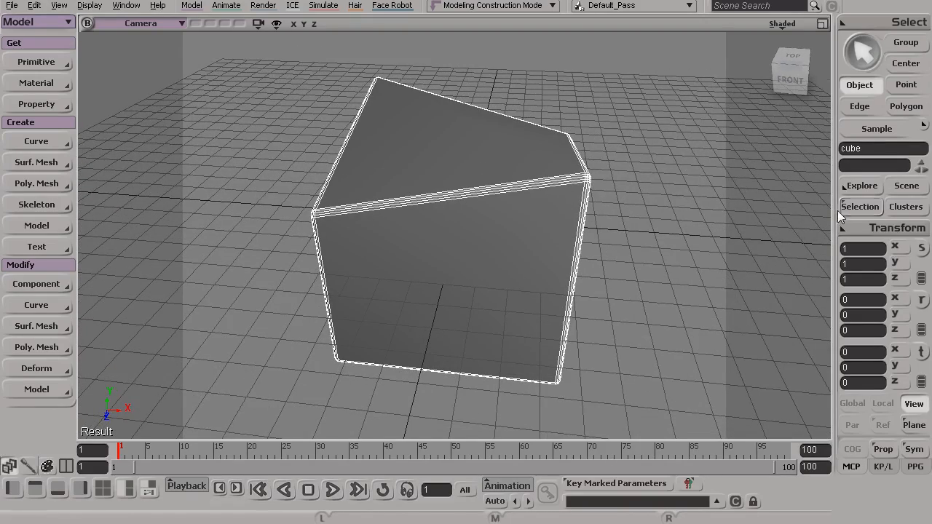
key(s)
mouse_move(355, 223)
mouse_down()
mouse_move(356, 212)
mouse_move(346, 215)
mouse_up()
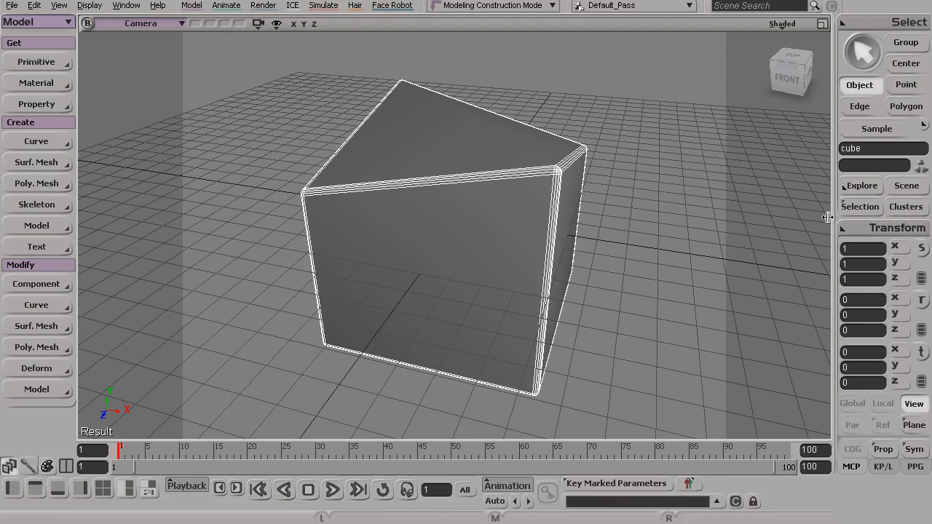
Expand the MoveComponent group in the cube's operator stack and delete the uppermost MoveComponent operator.
click(862, 186)
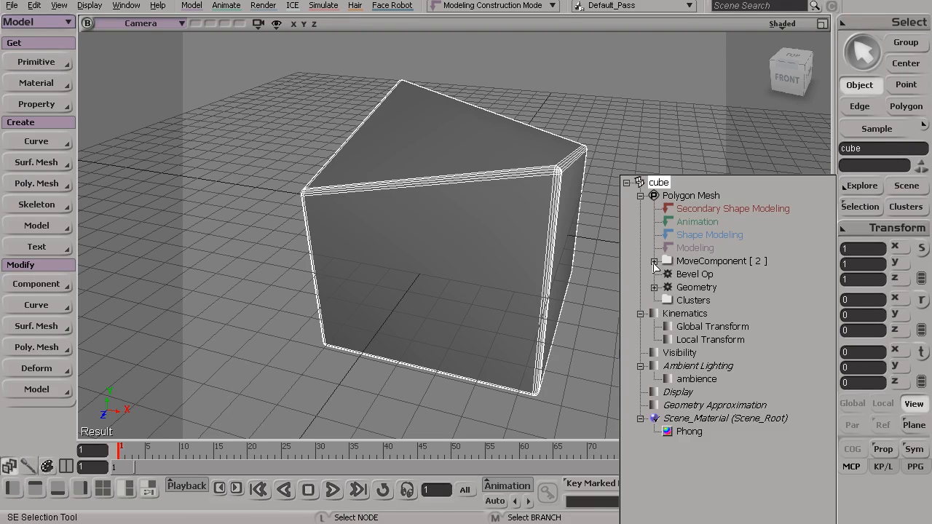
click(654, 261)
click(723, 277)
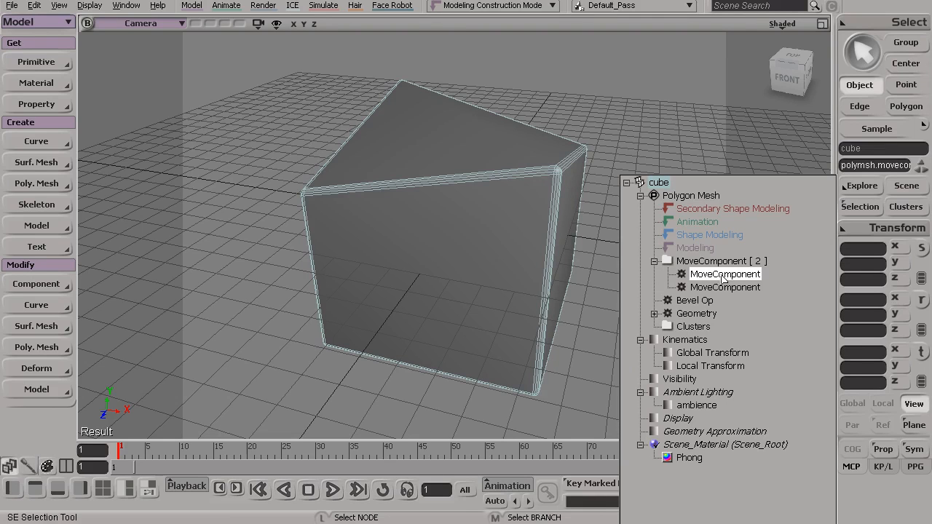
key(Delete)
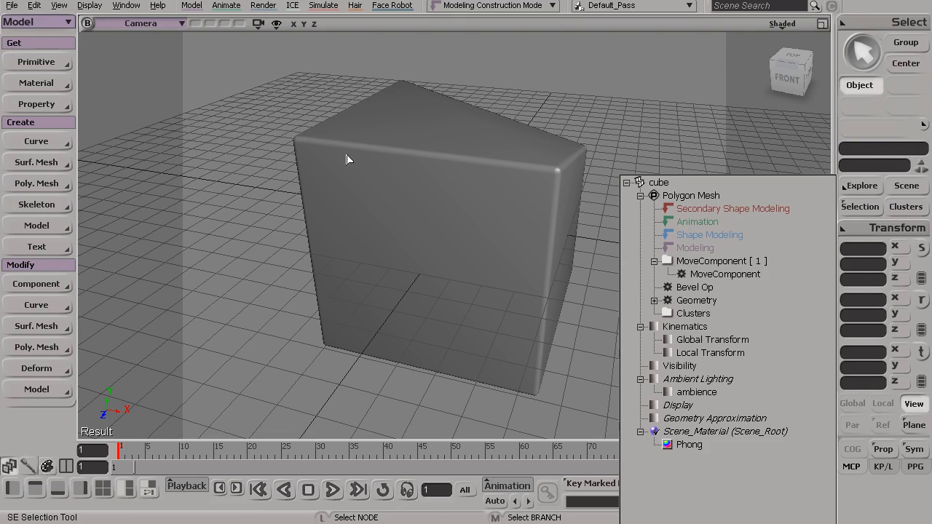
Delete the remaining MoveComponent operator from the stack and reselect the cube.
click(715, 275)
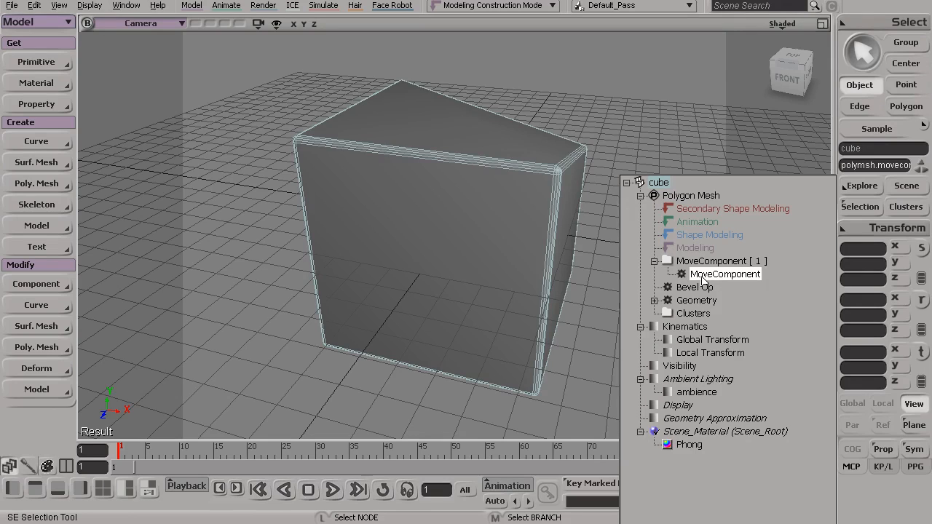
key(Delete)
click(493, 190)
alt+drag(533, 209, 522, 252)
click(536, 224)
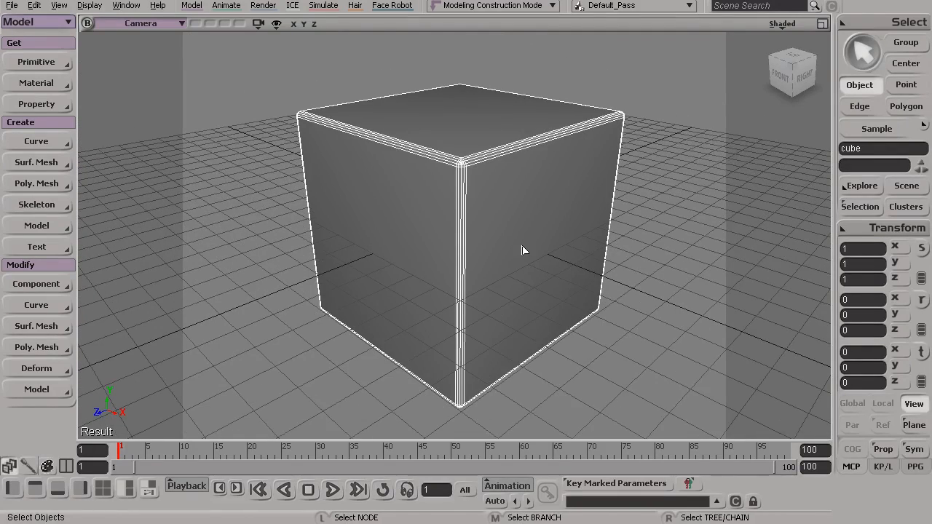
Collapse the Select section of the main command area to reach the Edit commands.
alt+drag(515, 201, 496, 225)
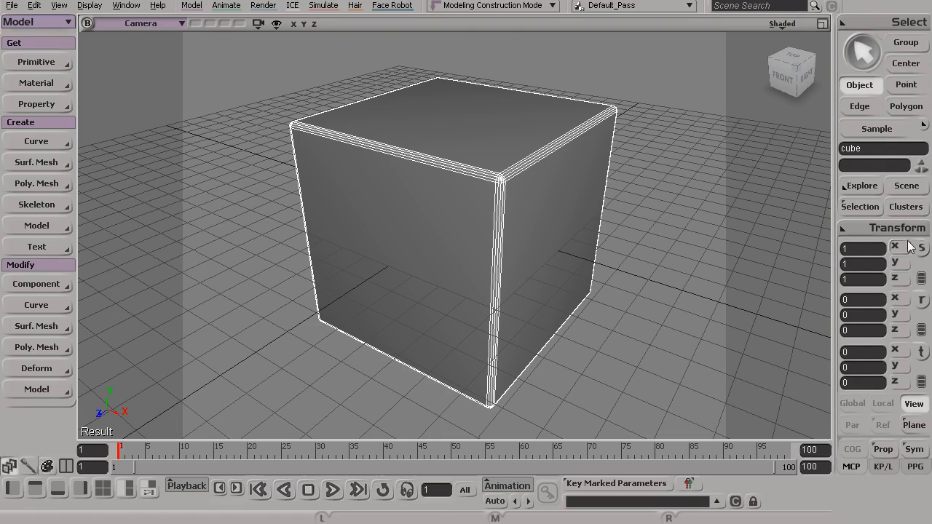
click(875, 21)
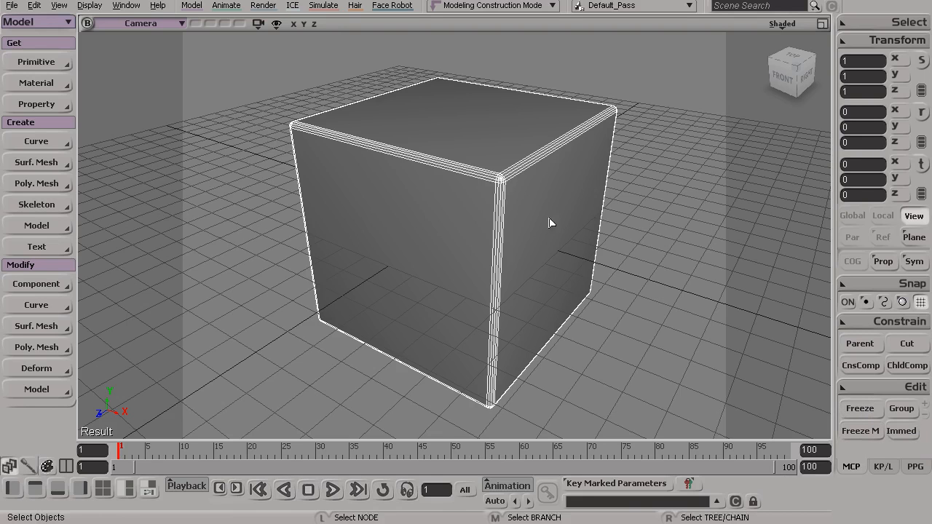
alt+middle_drag(534, 234, 525, 244)
alt+right_drag(524, 243, 534, 246)
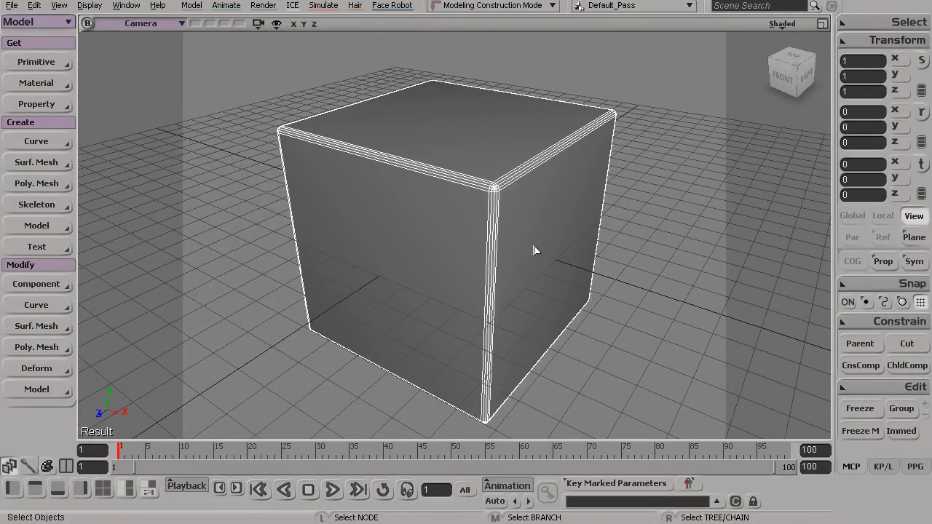
Select the points of the cube's top back-right corner and move them down to about 2.684 in Y.
key(t)
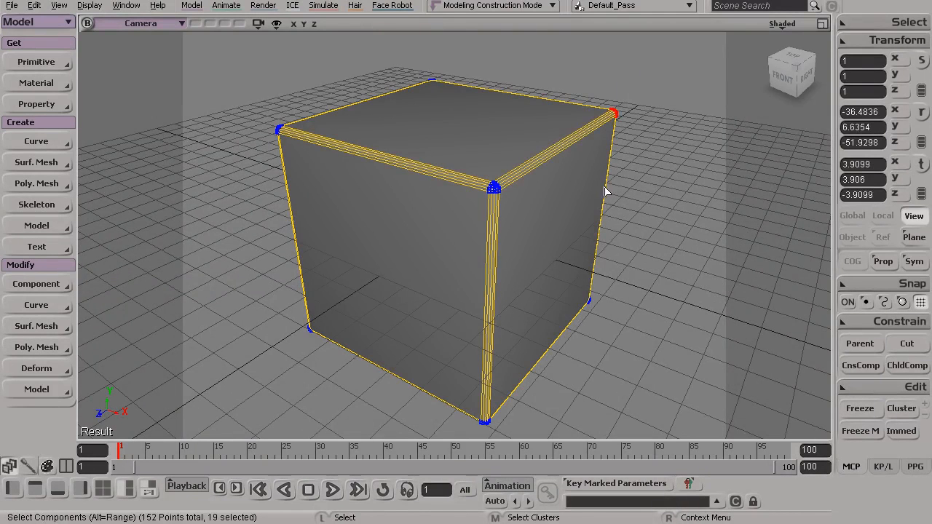
key(v)
mouse_move(260, 97)
mouse_down()
mouse_move(332, 173)
mouse_move(293, 139)
mouse_up()
key(ctrl+z)
Move the points of the cube's top front-left corner down to about 1.36 in Y and return to object selection.
key(t)
drag(219, 87, 288, 149)
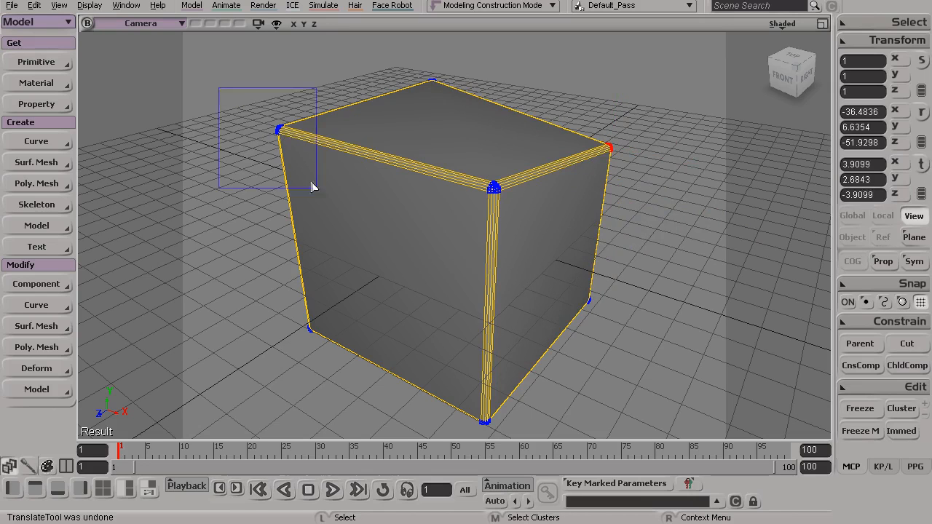
key(v)
drag(268, 58, 268, 138)
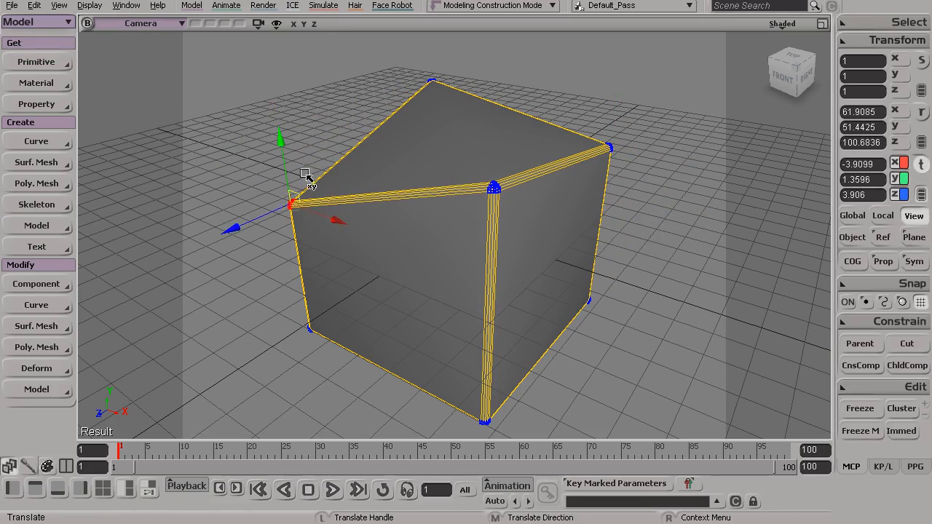
key(space)
alt+middle_drag(435, 225, 432, 231)
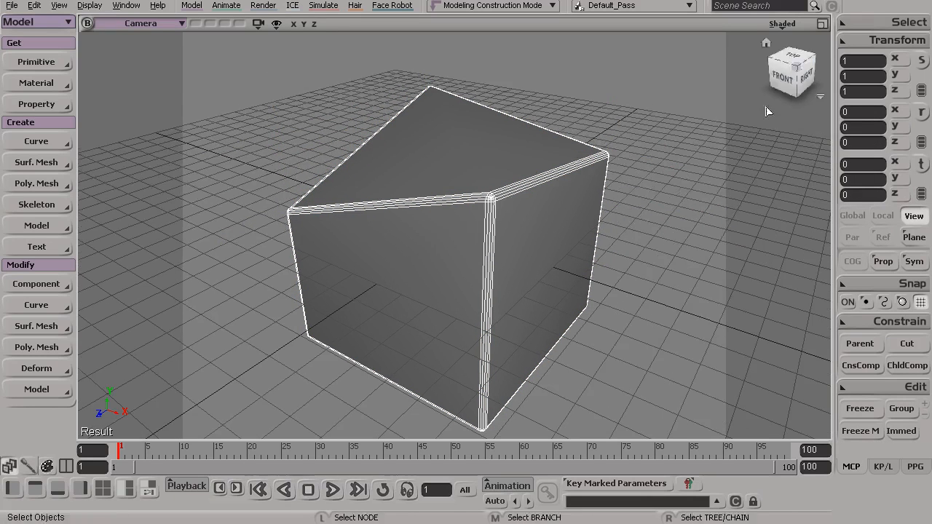
Collapse the Transform section and expand the Select section again.
click(882, 40)
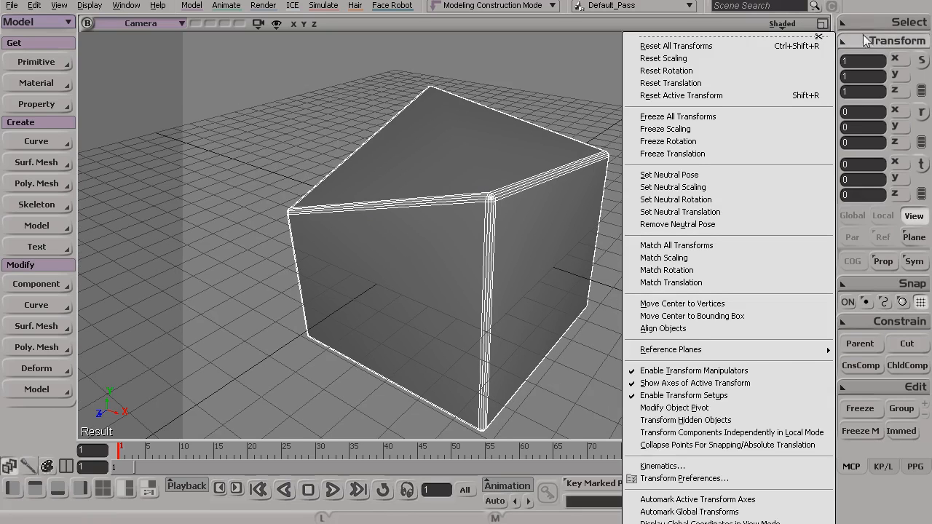
click(861, 39)
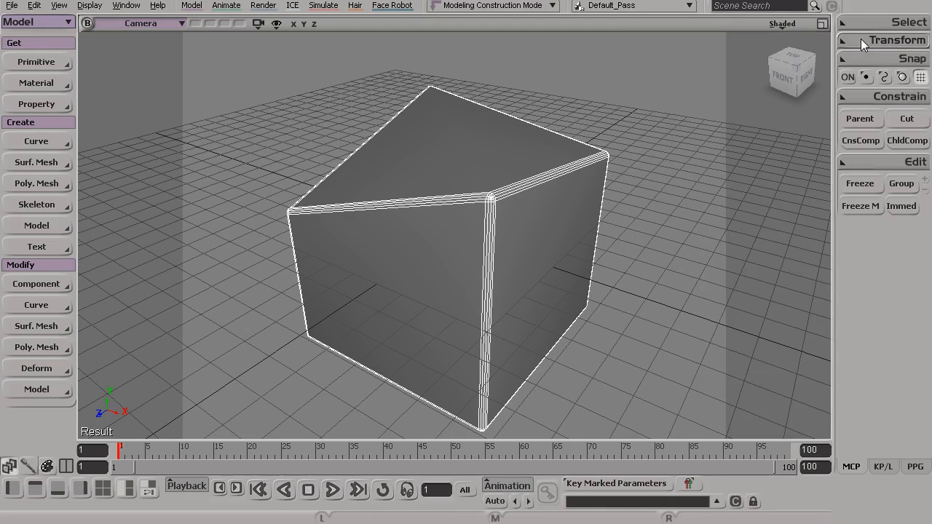
click(863, 23)
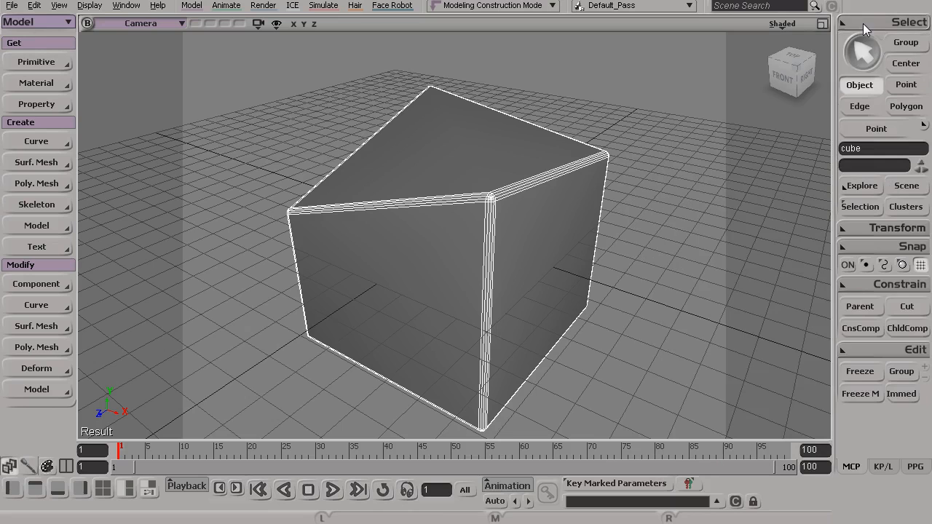
Inspect the entries under Polygon Mesh in the cube's operator stack.
click(861, 206)
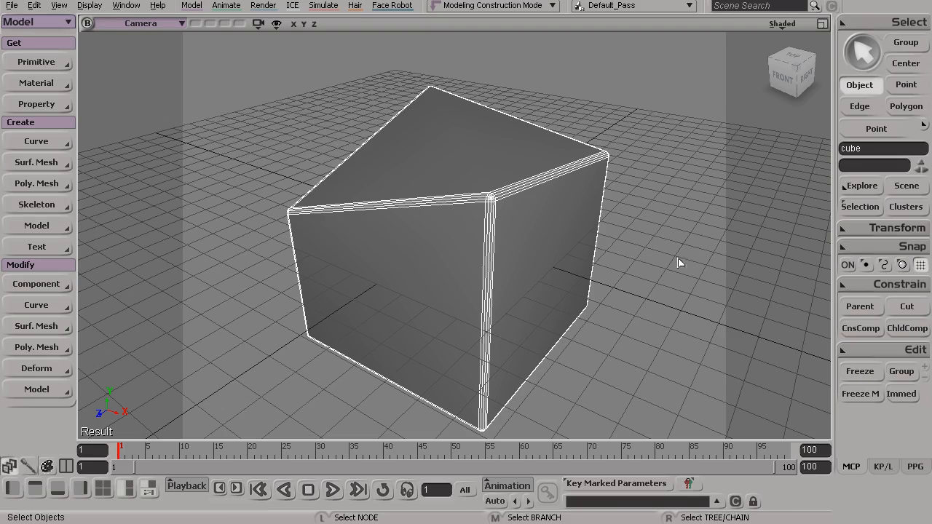
click(859, 206)
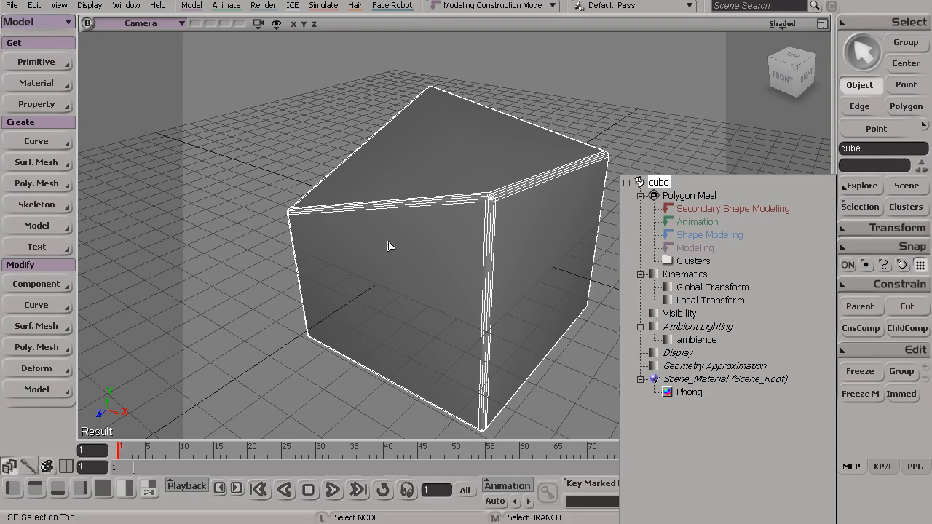
click(420, 244)
Examine the cube's deformed shape from the front, back and sides.
key(s)
drag(440, 253, 427, 223)
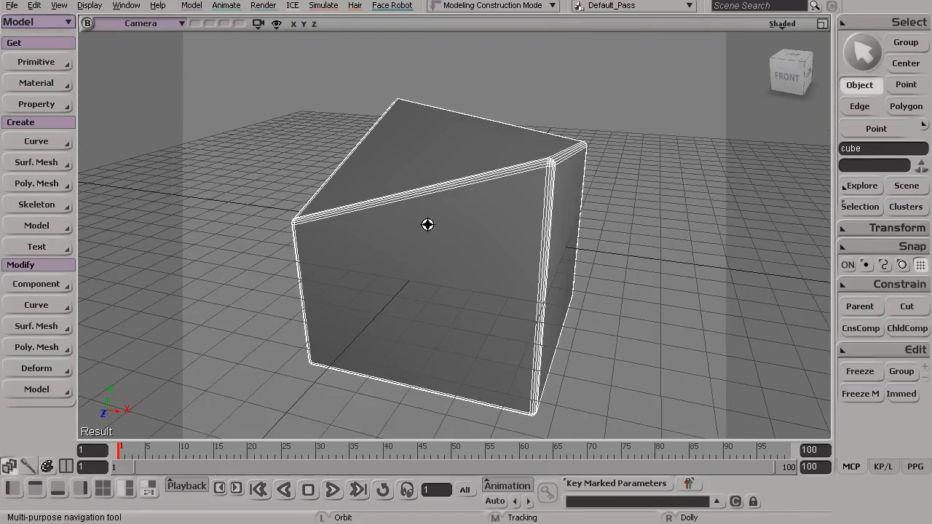
key(s)
drag(480, 195, 504, 206)
key(s)
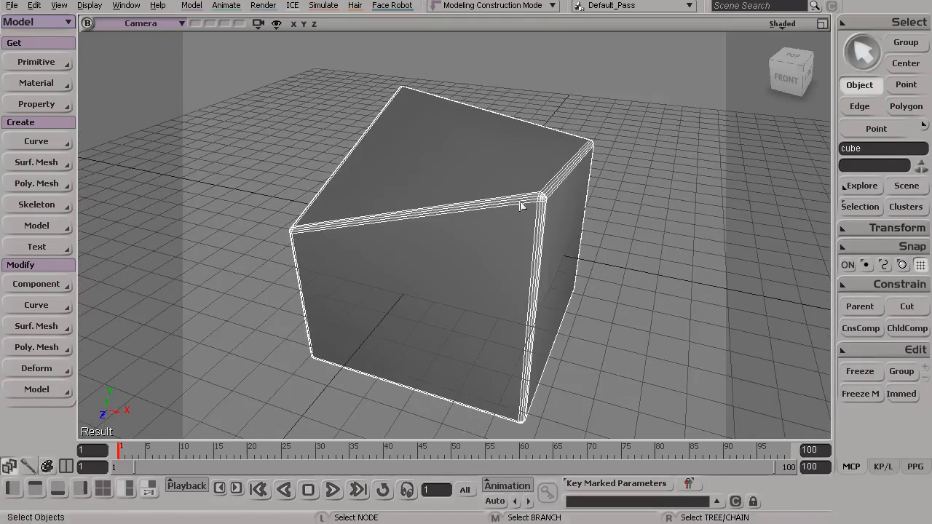
key(s)
drag(596, 255, 589, 256)
key(s)
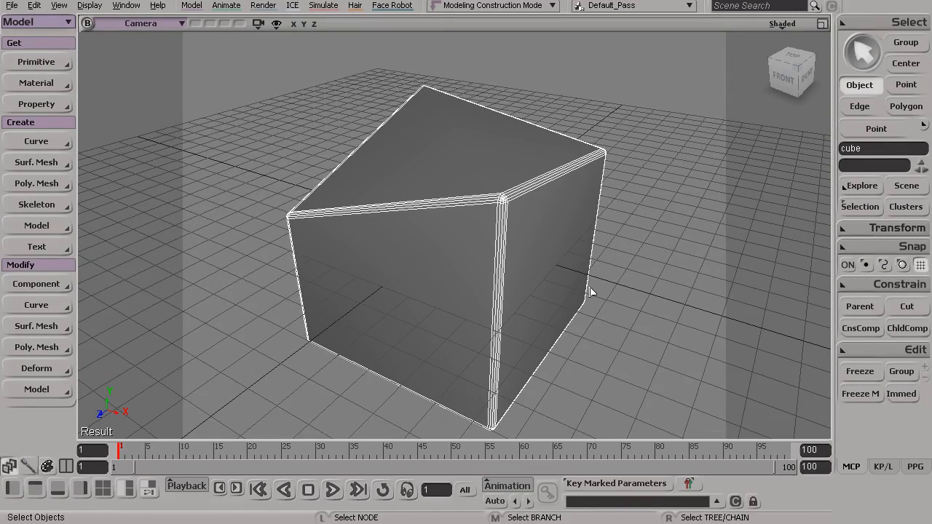
key(s)
drag(558, 385, 357, 333)
key(s)
drag(399, 289, 445, 270)
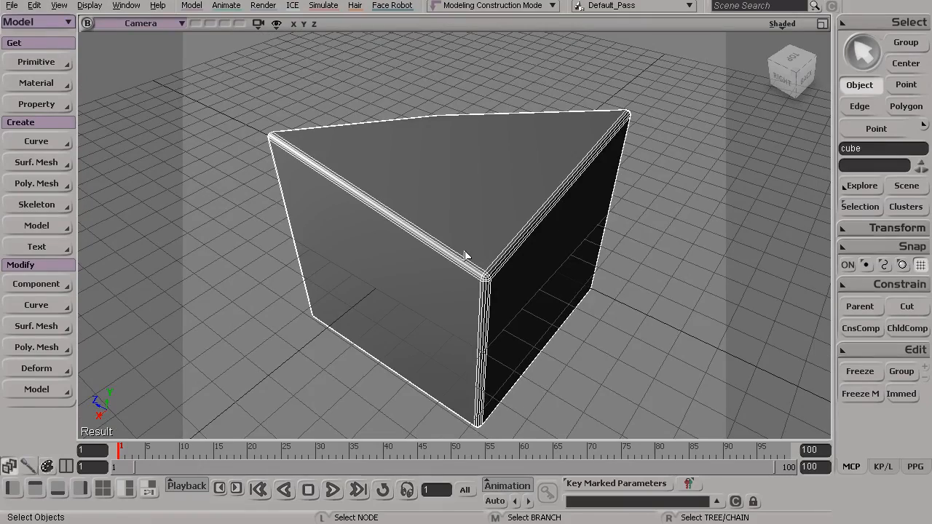
key(s)
drag(436, 304, 486, 284)
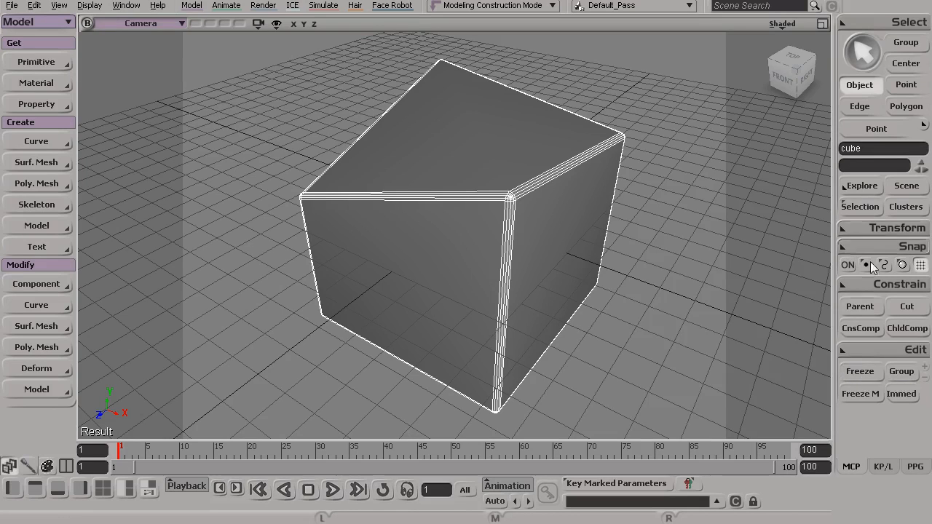
Freeze the cube's modeling operators with Freeze M and check its operator stack.
click(860, 207)
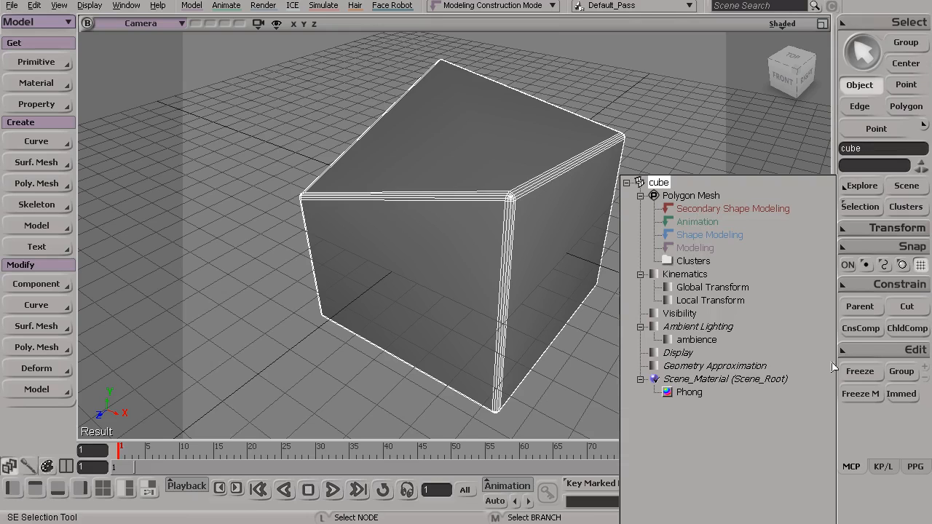
click(861, 394)
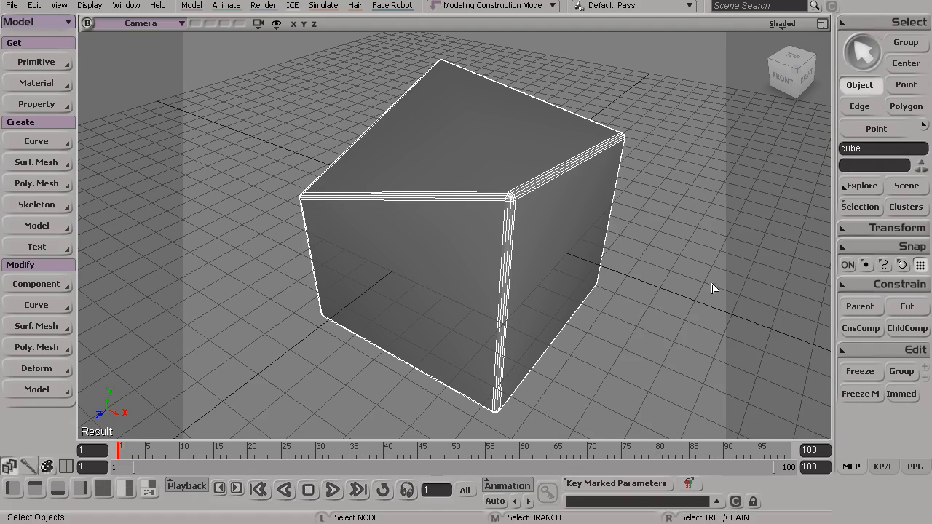
click(867, 207)
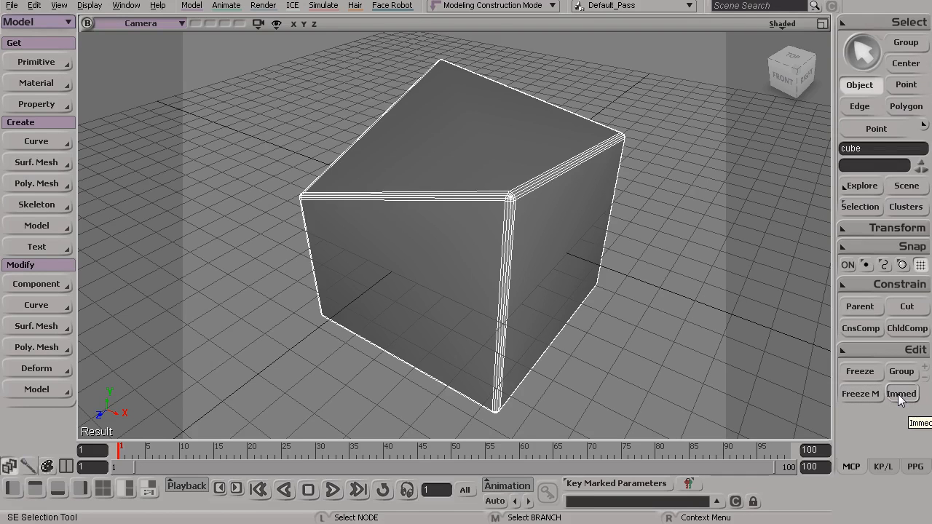
alt+drag(522, 227, 504, 256)
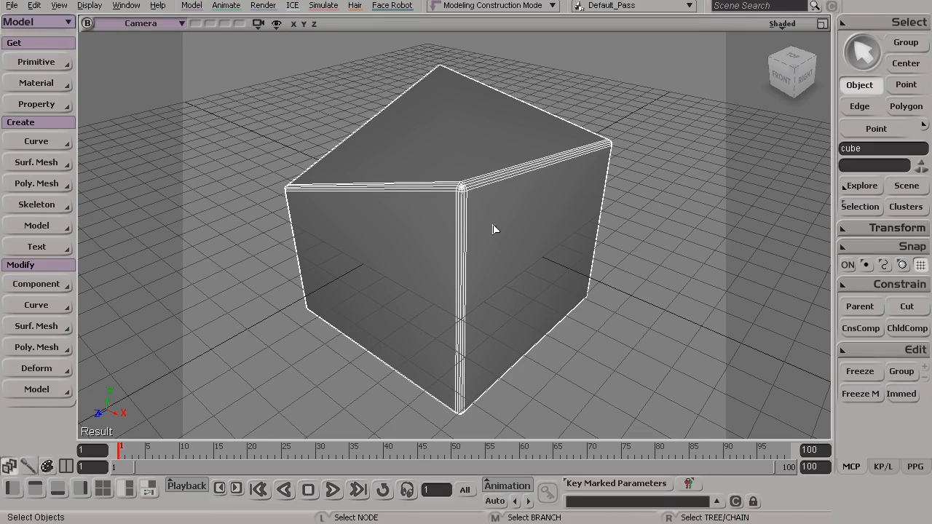
click(855, 209)
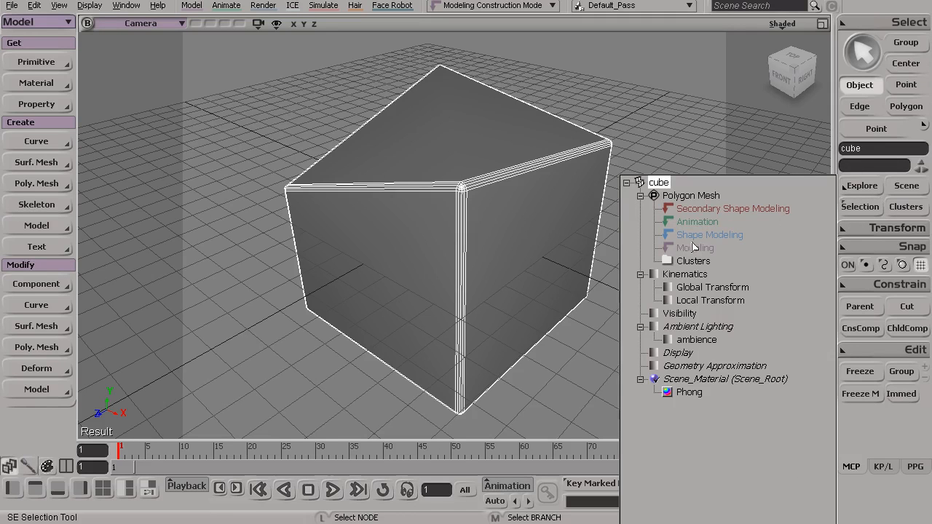
click(886, 416)
Select the points of the cube's top front-left corner and raise them along Y to roughly level the top face.
alt+drag(556, 203, 545, 205)
key(t)
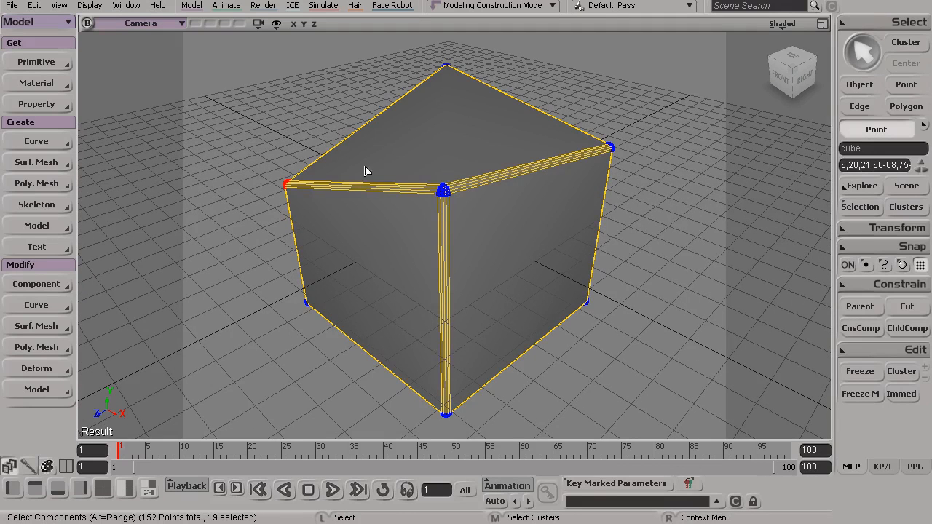
key(v)
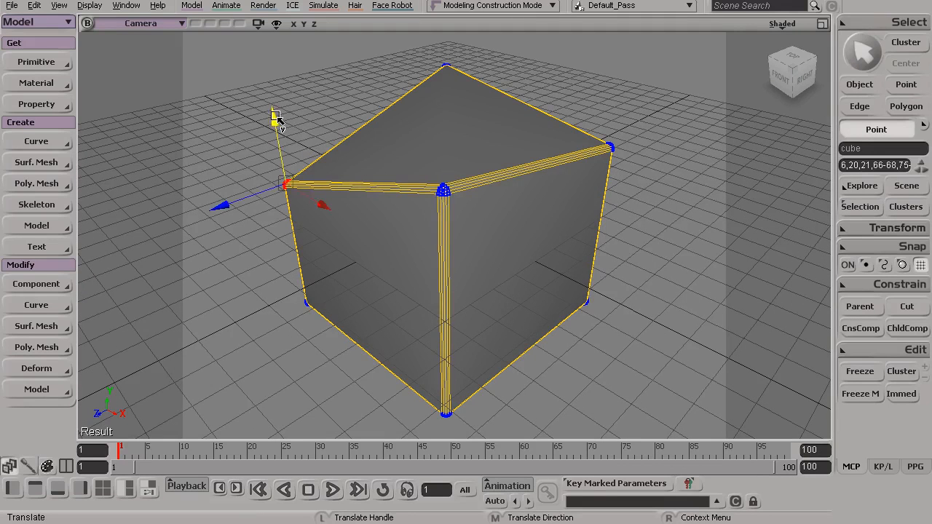
drag(274, 118, 275, 60)
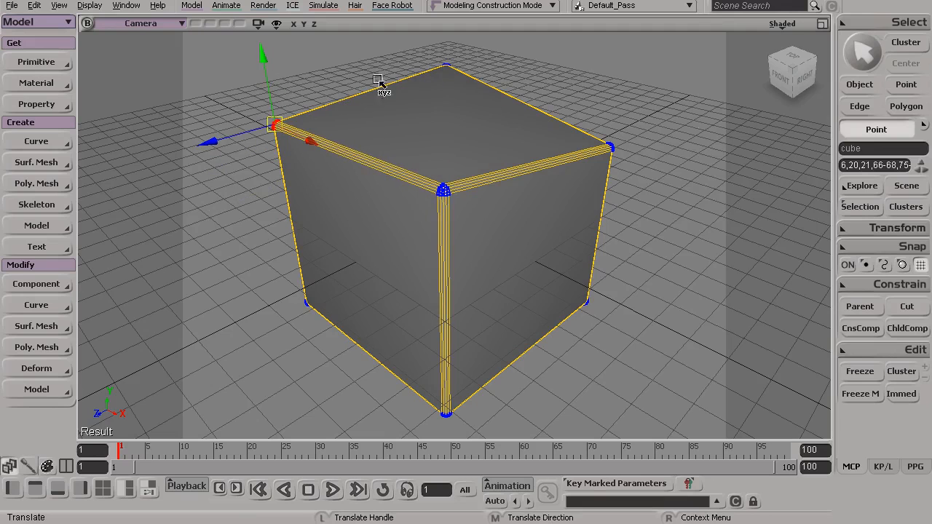
Check the cube's operator stack for the point move and return to selecting the whole object.
click(860, 206)
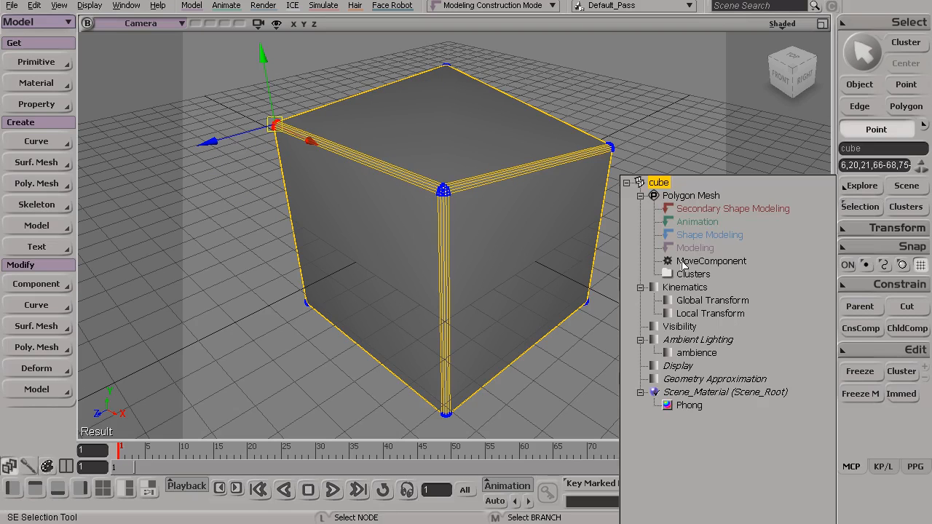
click(560, 165)
key(space)
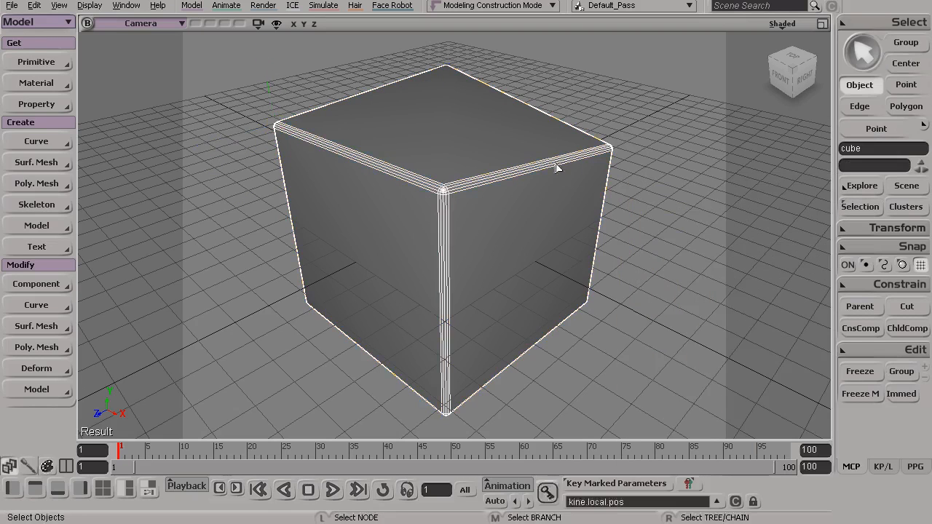
Turn on Immed mode and lower the points of the cube's top back-right corner along Y.
click(901, 394)
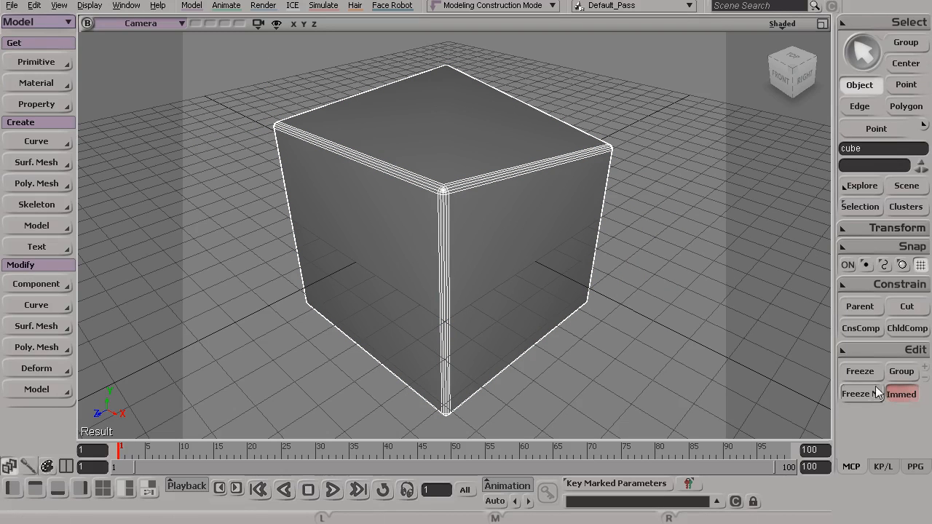
key(t)
click(596, 180)
key(v)
drag(618, 83, 619, 120)
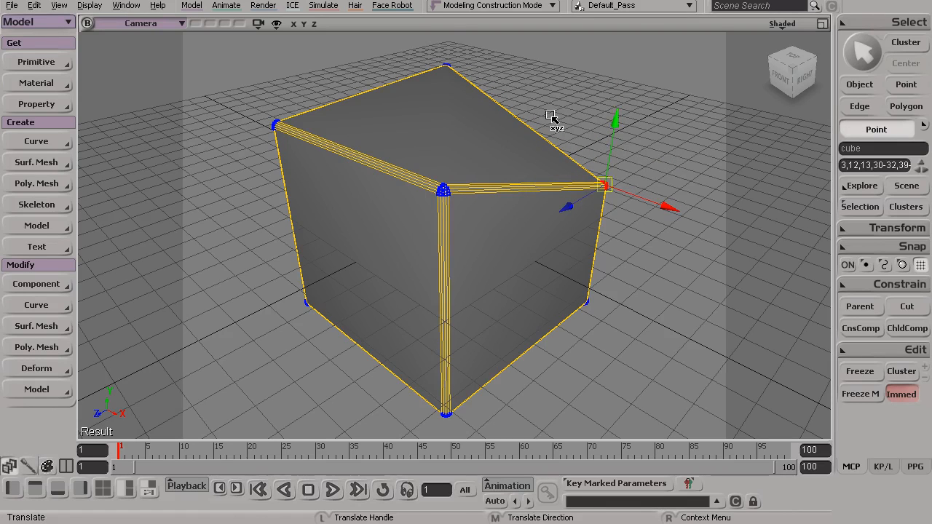
Select the points of the cube's top back-left corner and lower them along Y.
key(space)
drag(421, 45, 490, 105)
key(v)
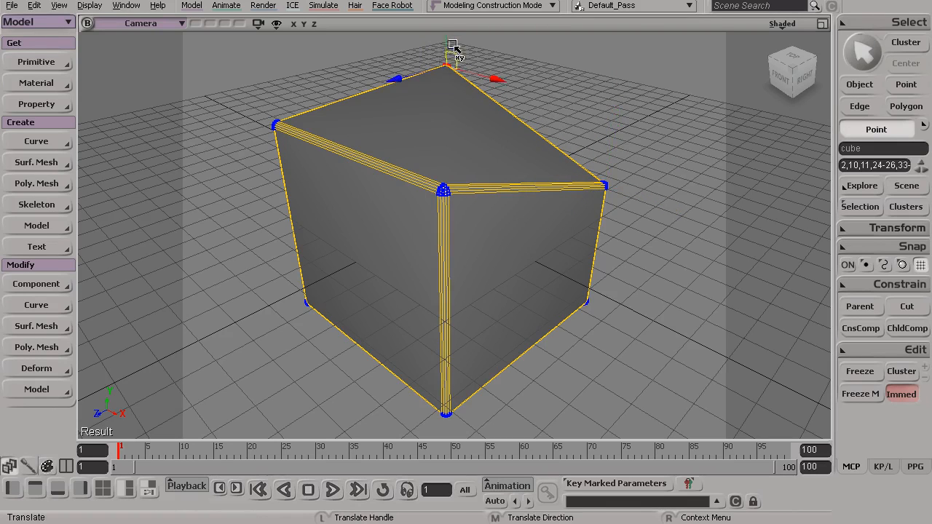
drag(446, 42, 445, 96)
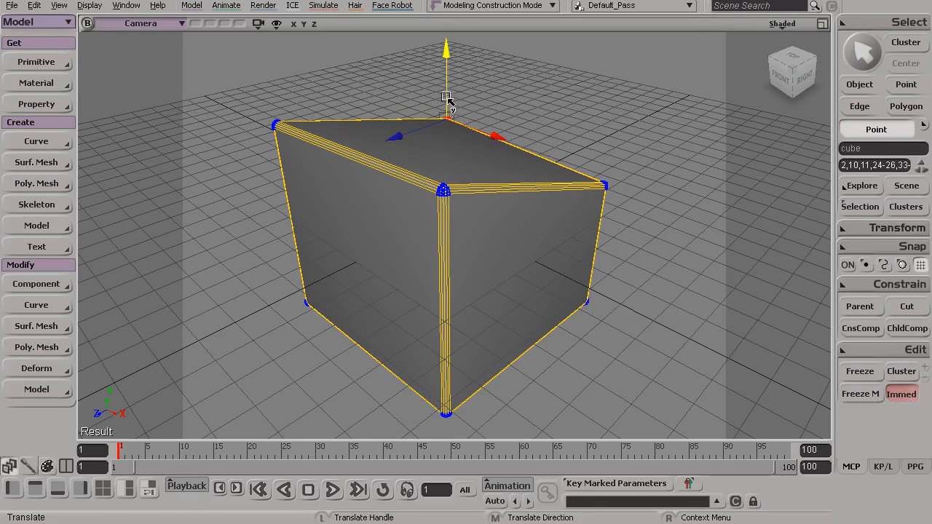
Check the cube's operator stack after the immediate-mode moves and return to selecting the whole object.
click(860, 206)
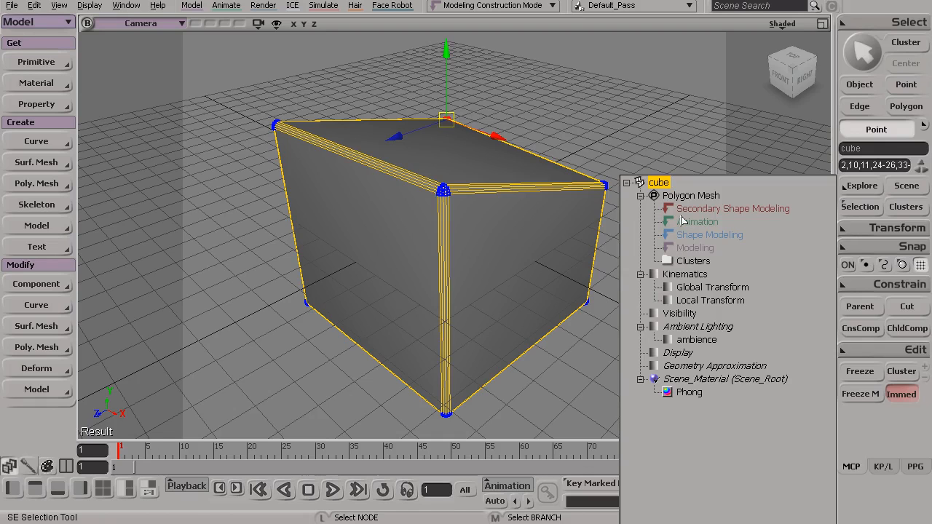
key(space)
click(512, 167)
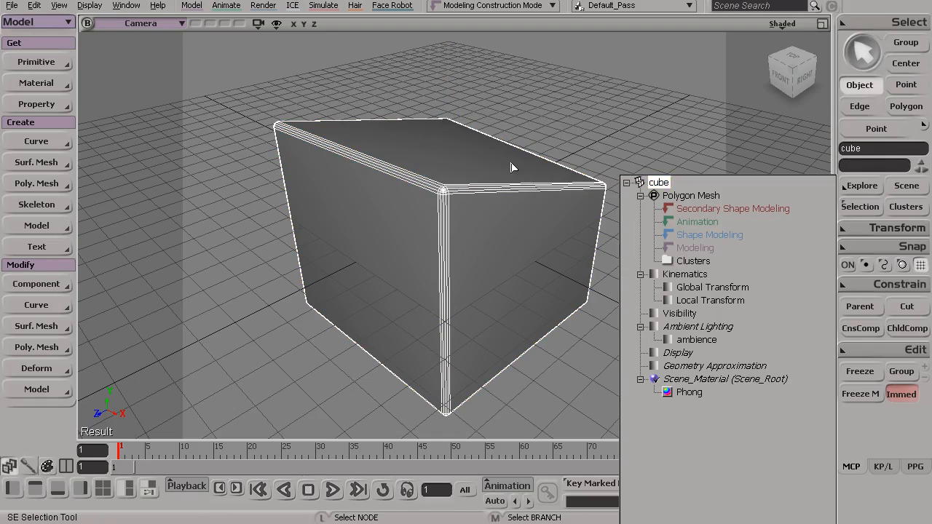
click(512, 167)
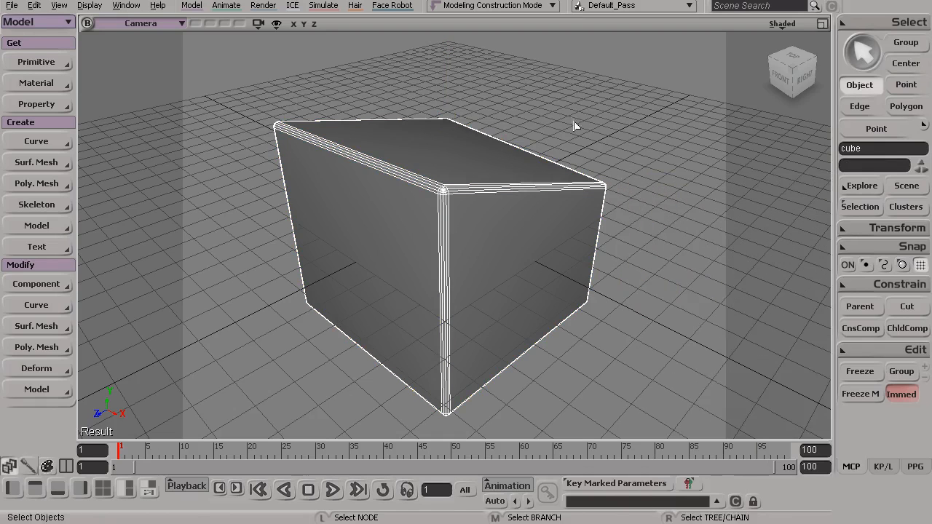
Review the entries under Polygon Mesh in the cube's stack once more and turn off Immed mode.
click(902, 394)
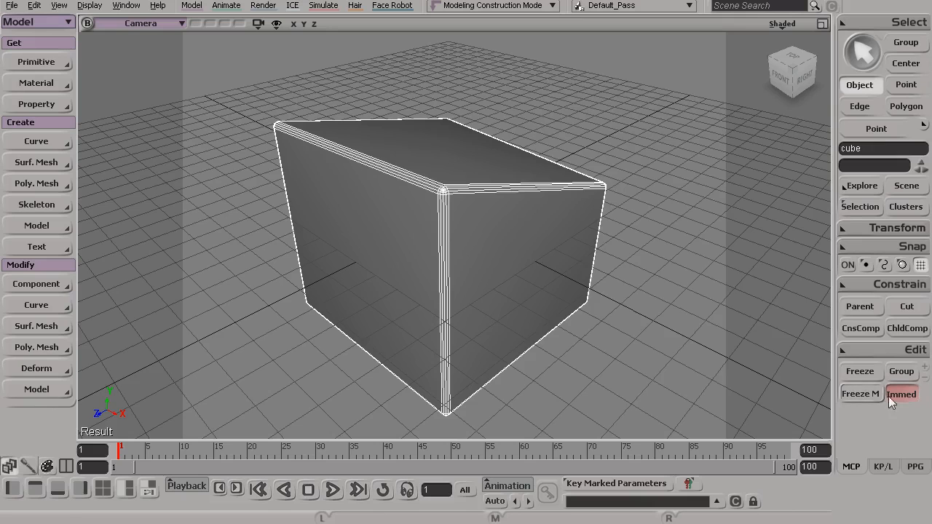
click(859, 208)
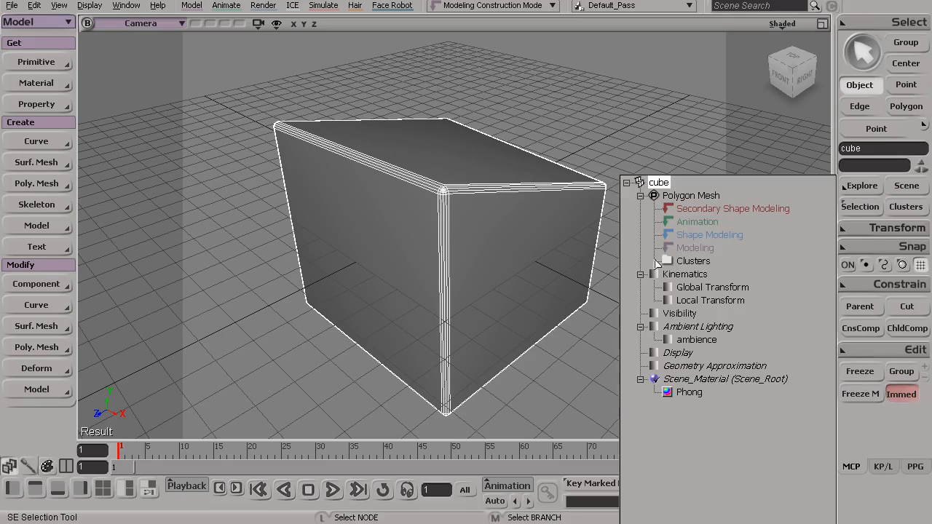
click(902, 394)
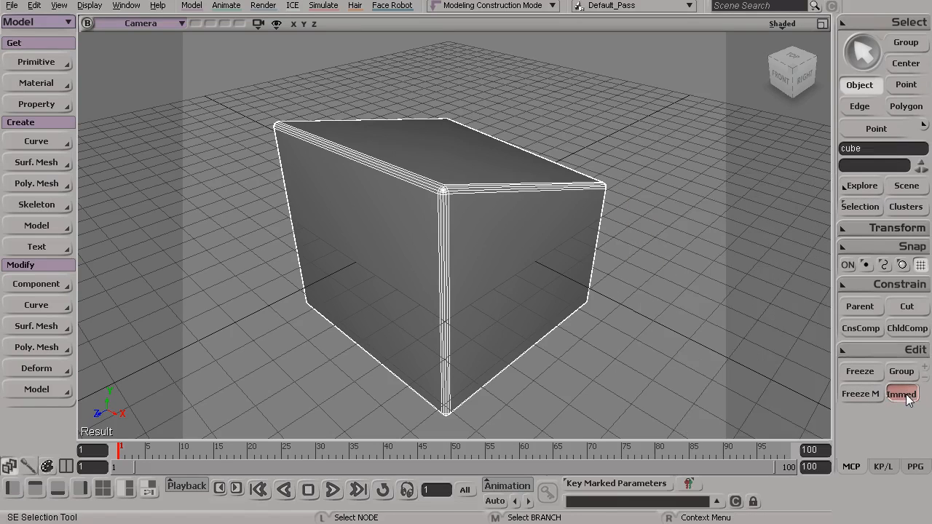
key(ctrl)
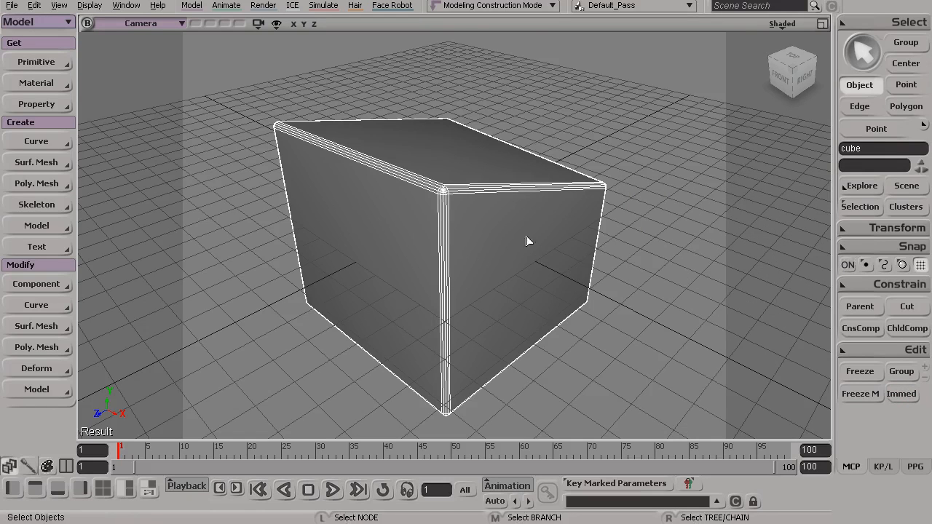
Examine the reshaped cube from its right side, its back and above.
key(s)
drag(522, 291, 638, 289)
key(s)
drag(411, 265, 505, 295)
key(s)
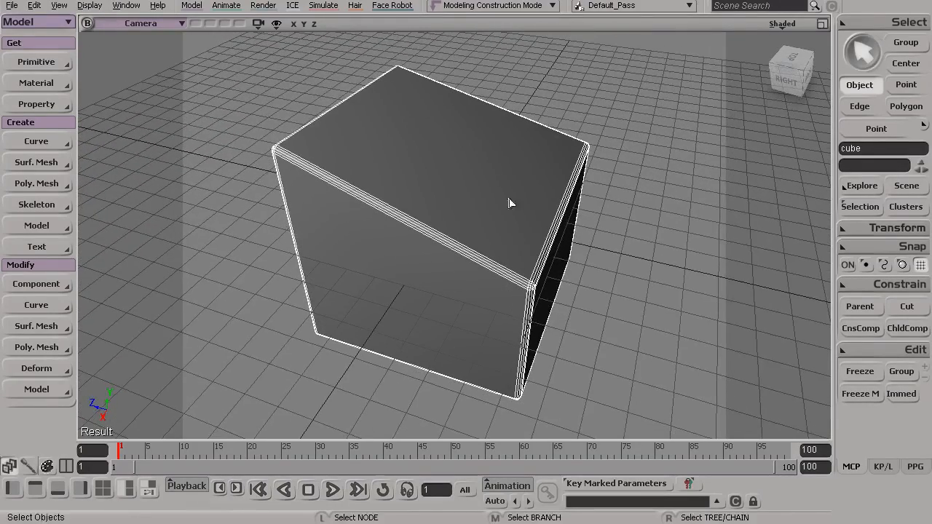
key(s)
mouse_move(444, 252)
mouse_down()
mouse_move(427, 252)
mouse_move(439, 234)
mouse_up()
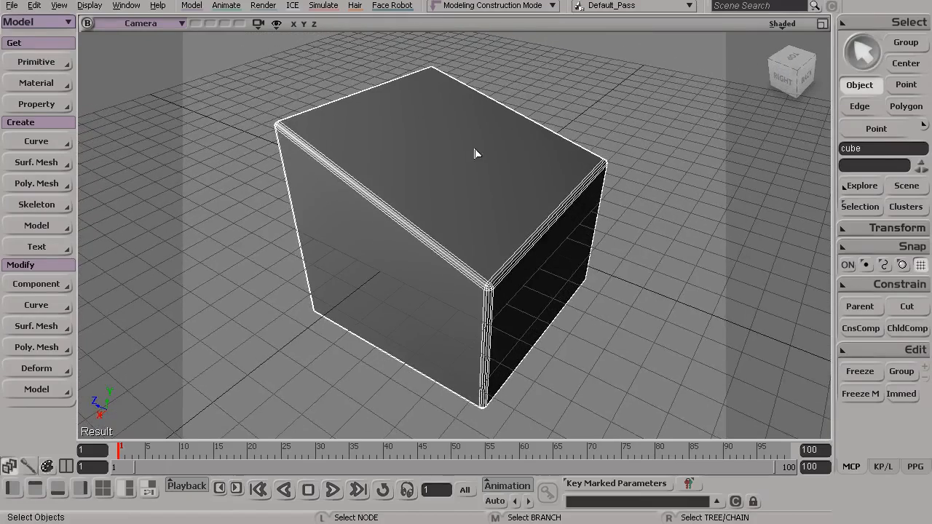
key(s)
drag(432, 192, 431, 211)
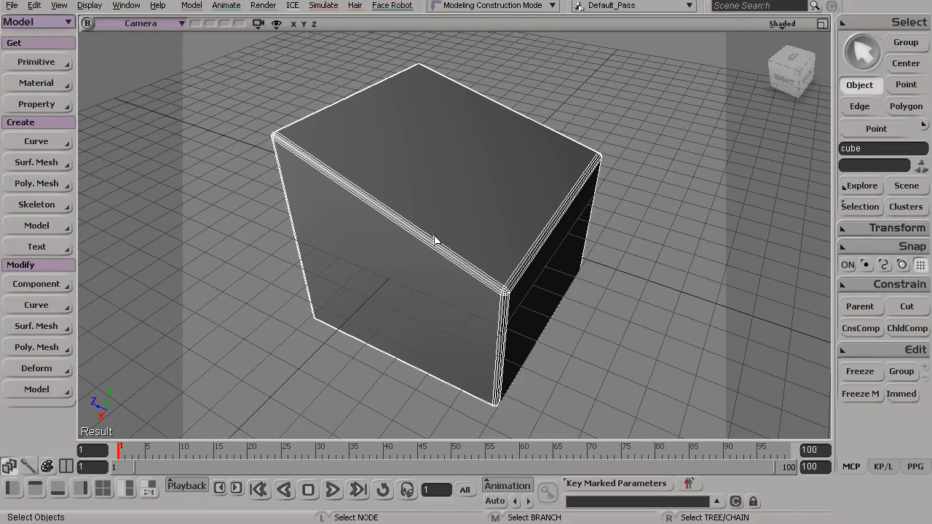
drag(400, 237, 428, 227)
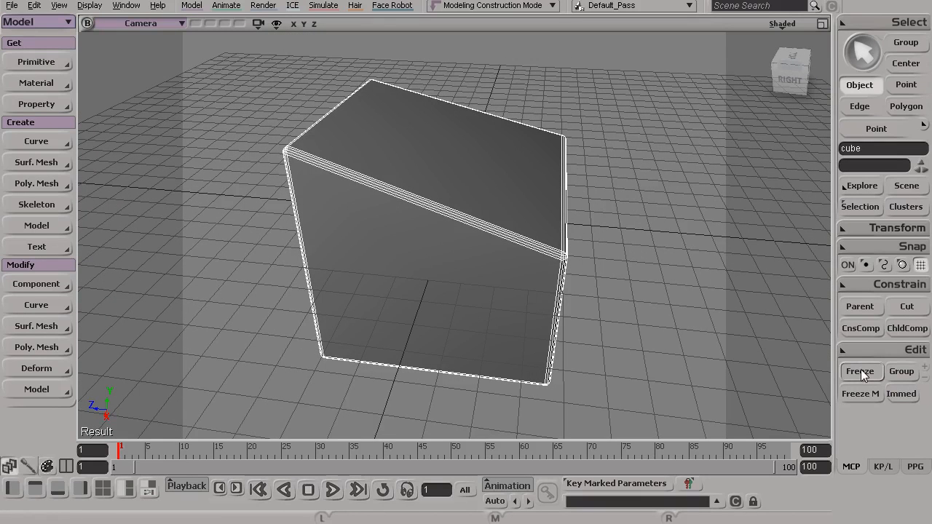
click(613, 298)
alt+drag(575, 285, 444, 256)
click(453, 259)
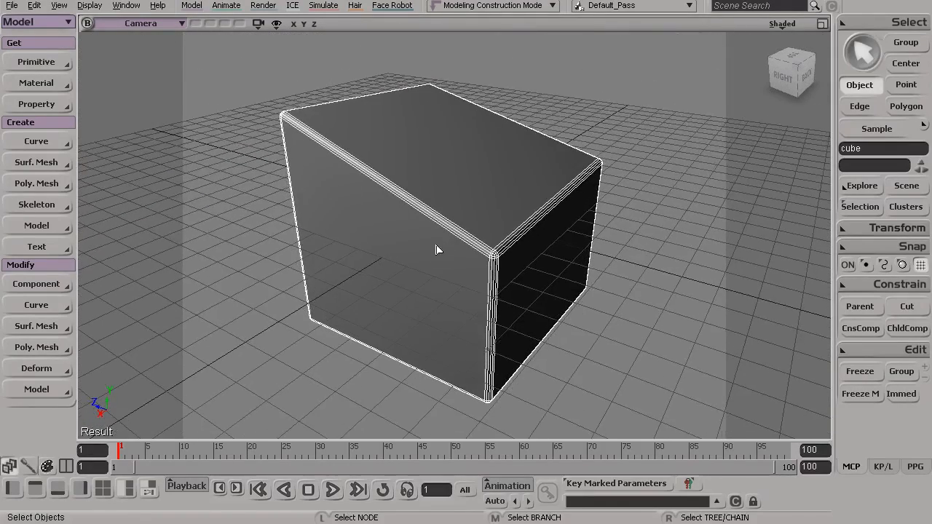